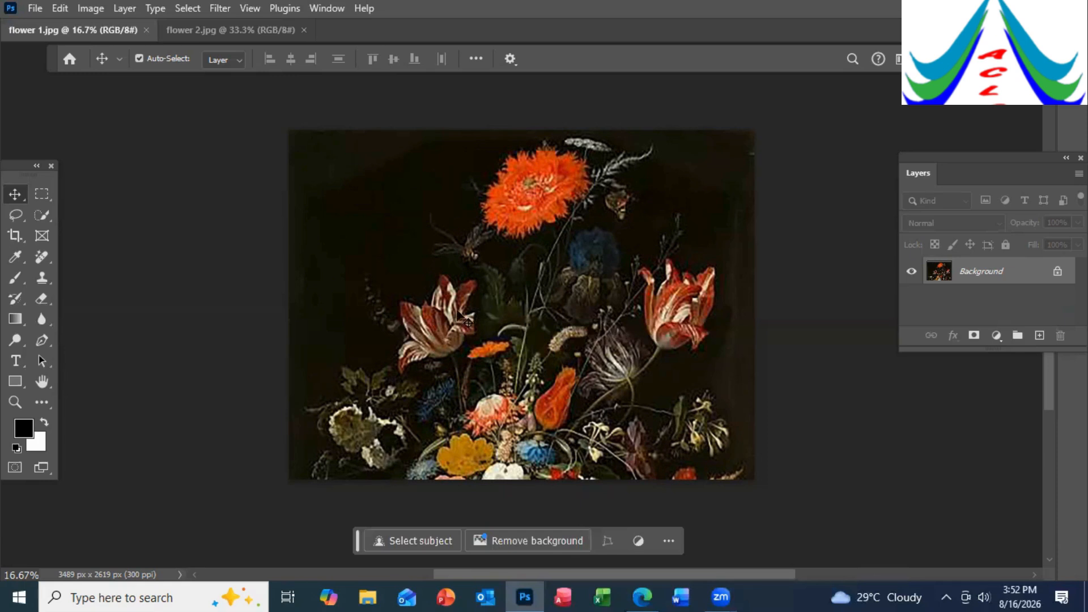
Compare the flower 1.jpg and flower 2.jpg images by viewing them alternately.
left_click(223, 30)
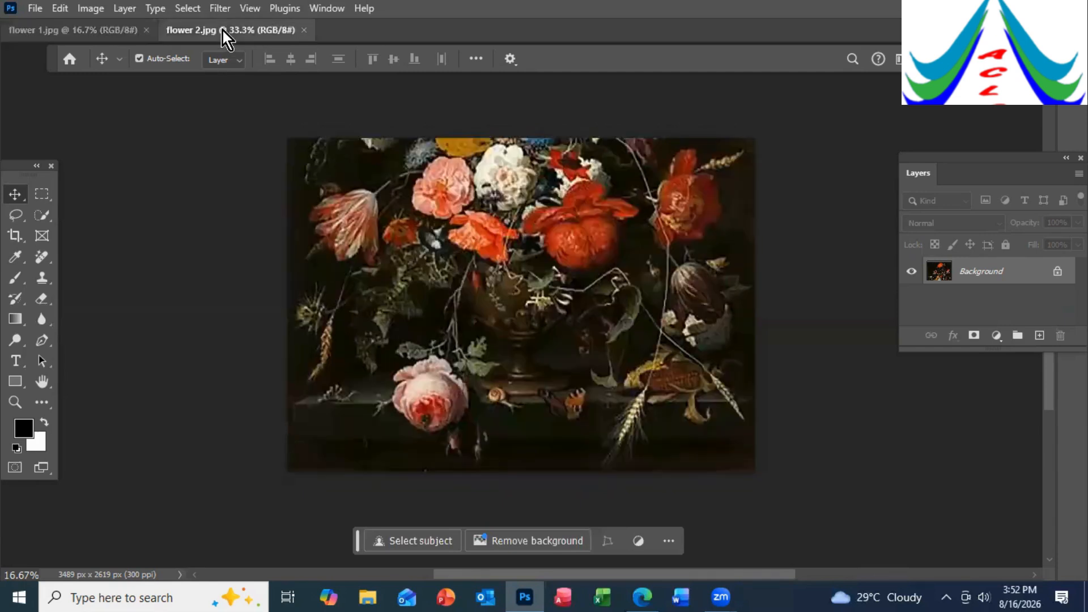
left_click(96, 30)
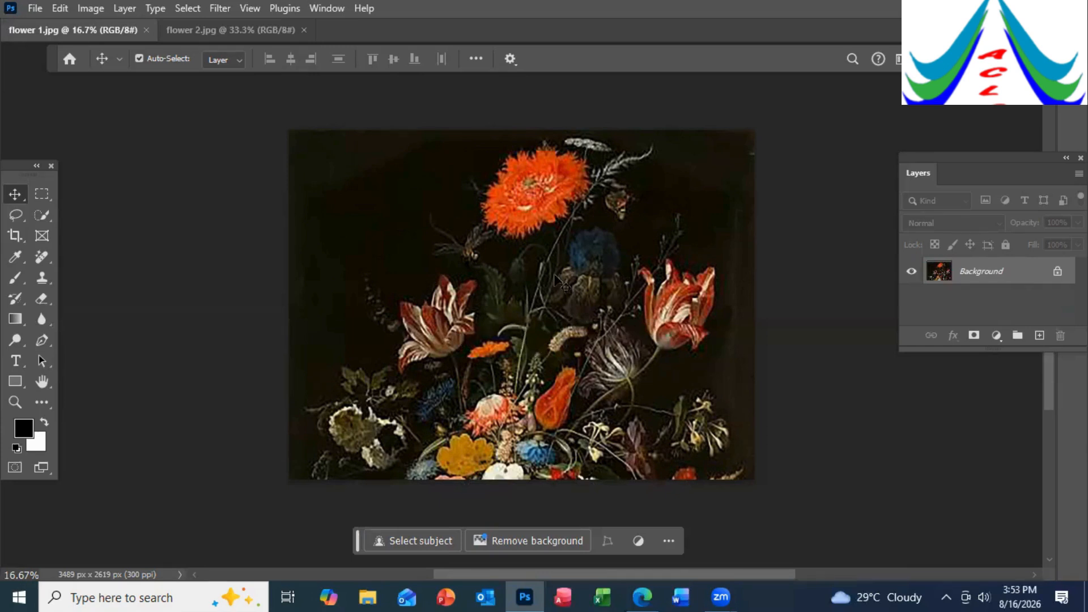
key("ctrl")
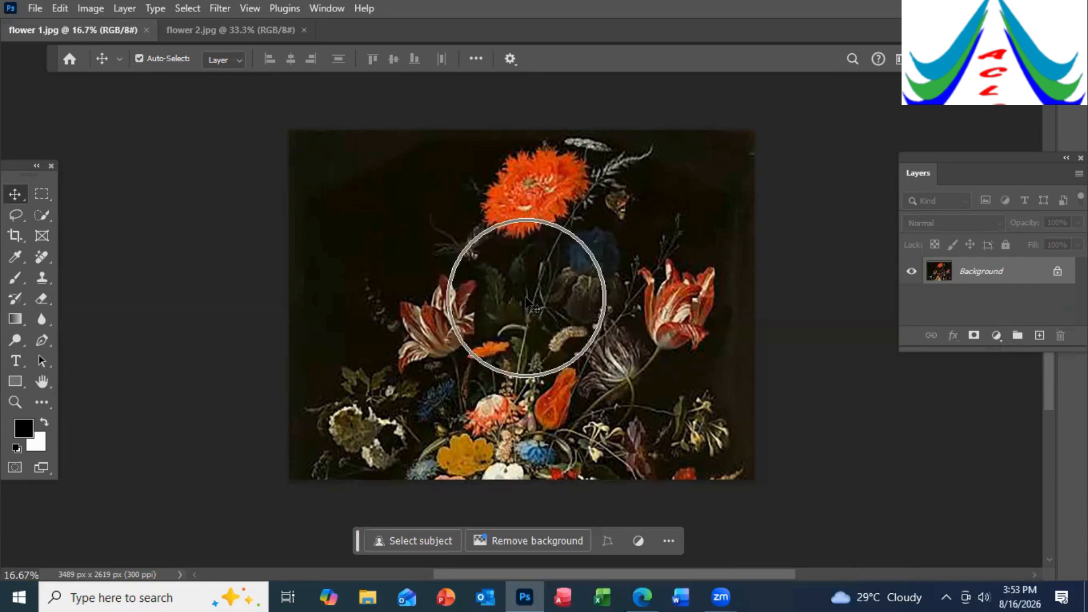
left_click(230, 30)
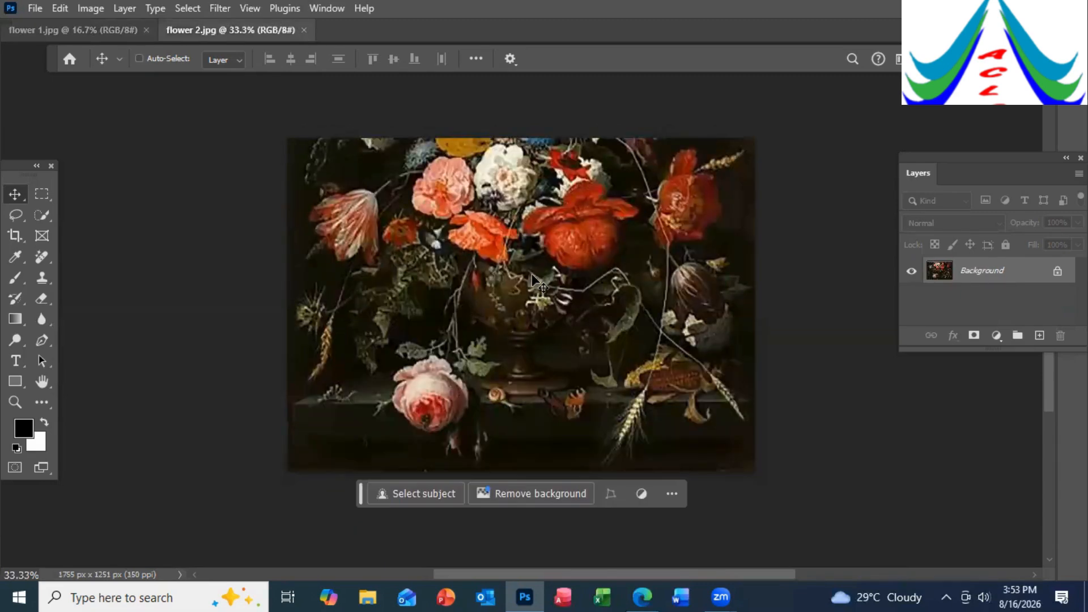
left_click(84, 29)
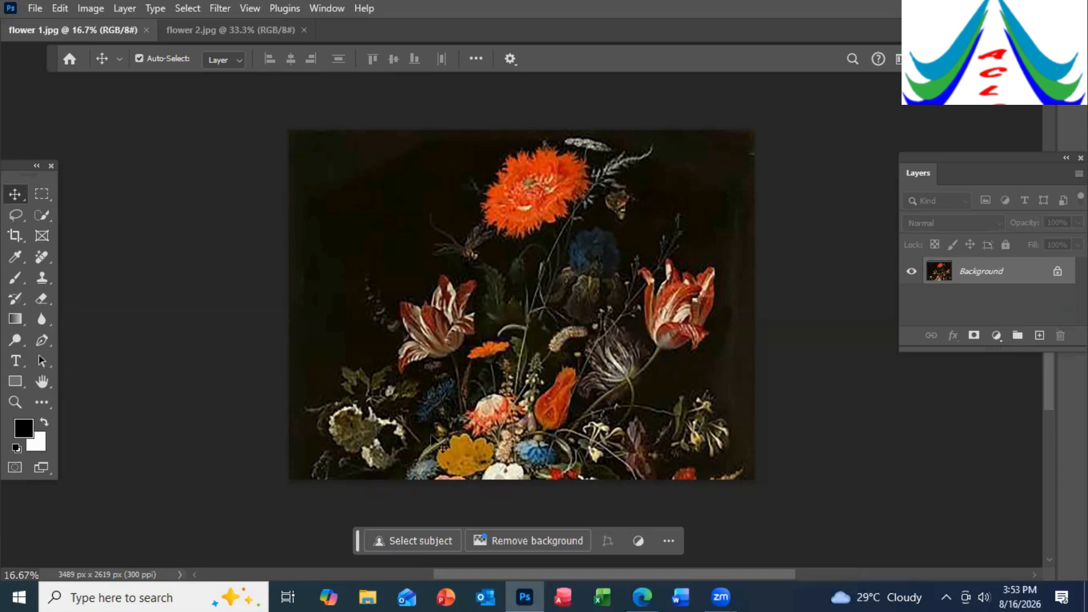
Examine the overlapping yellow flower at the lower edge of flower 1.jpg and the upper edge of flower 2.jpg.
left_click(512, 446)
left_click(224, 32)
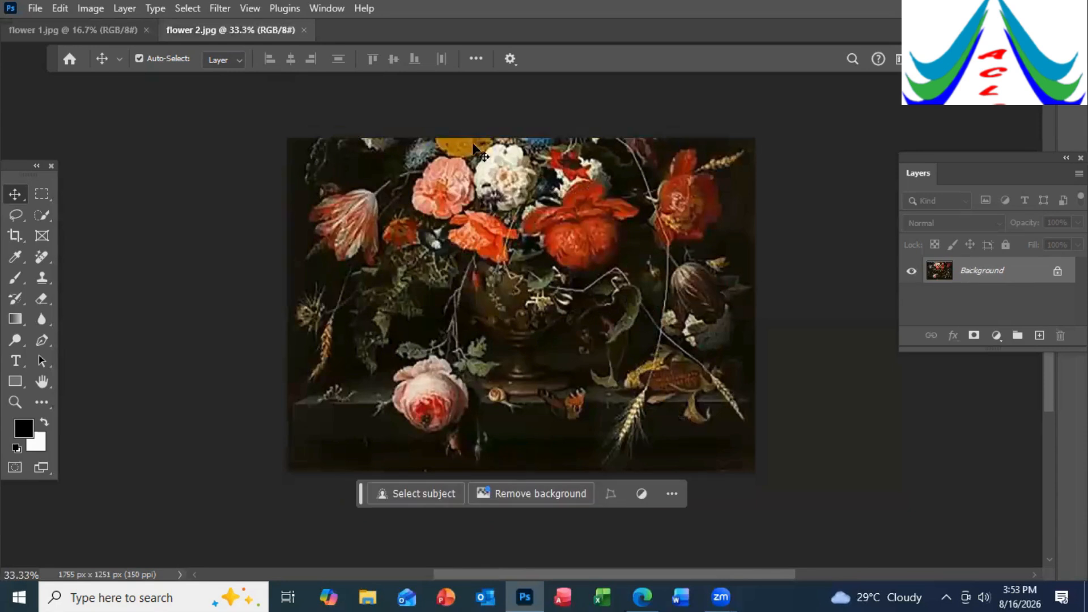
key("ctrl")
key("ctrl")
key("ctrl")
key("ctrl")
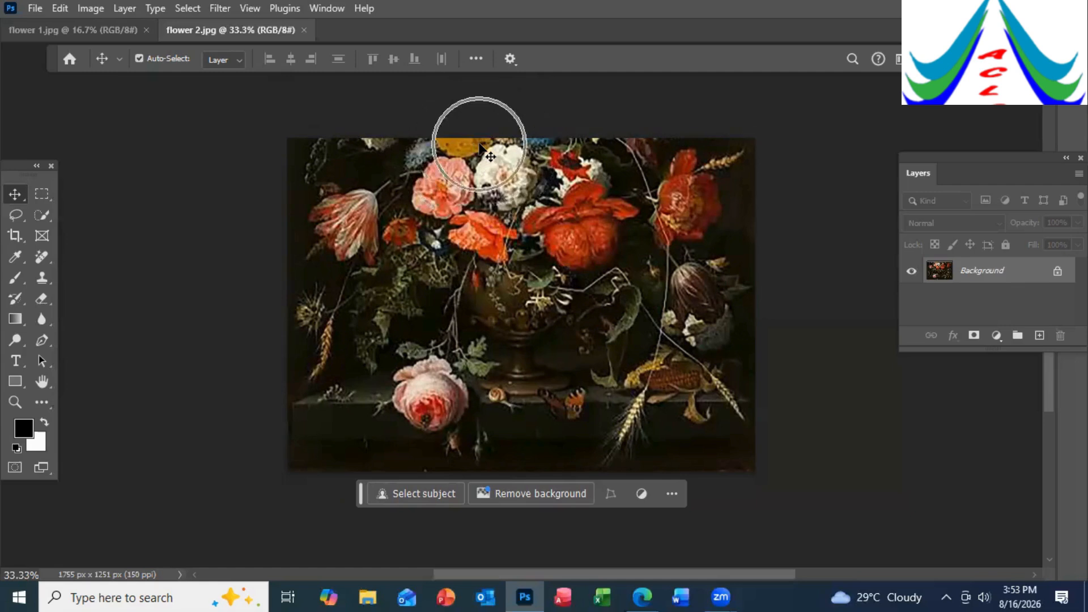
left_click(97, 34)
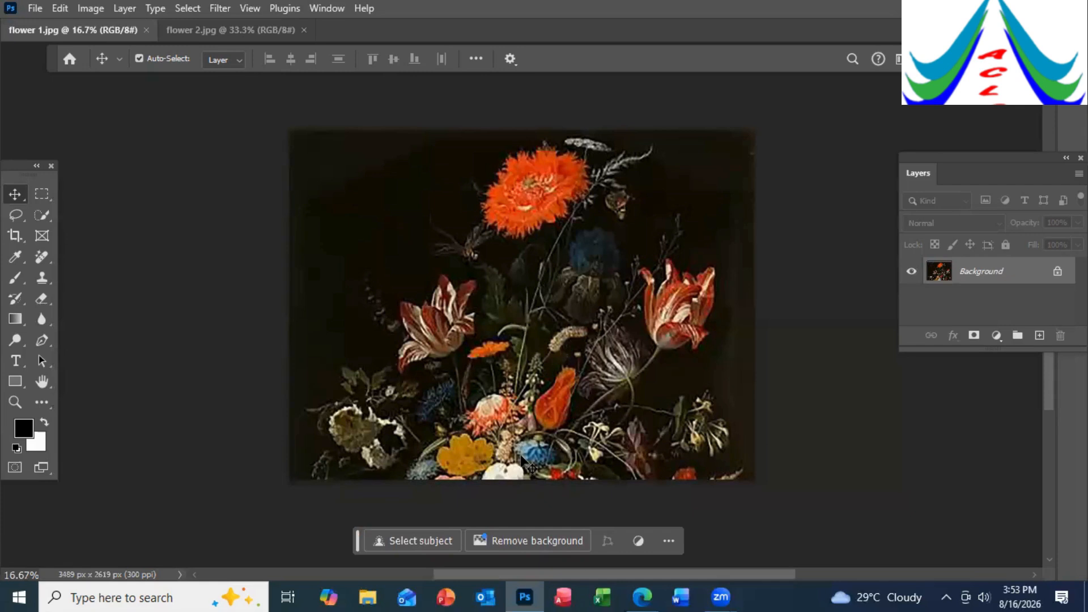
left_click(466, 461)
left_click(480, 458)
left_click(223, 31)
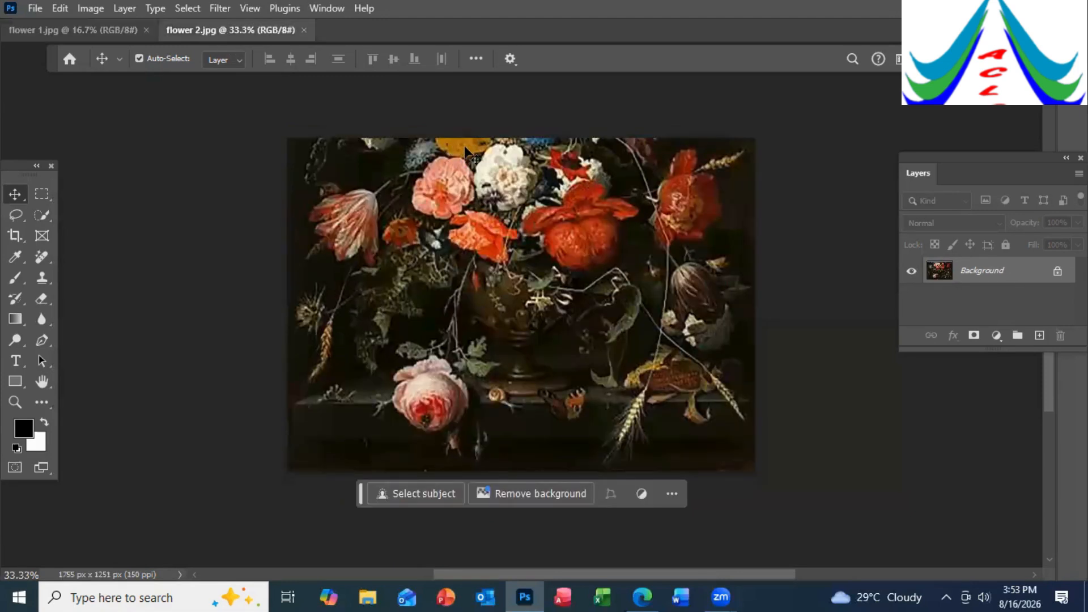
left_click(465, 149, "ctrl")
left_click(131, 30)
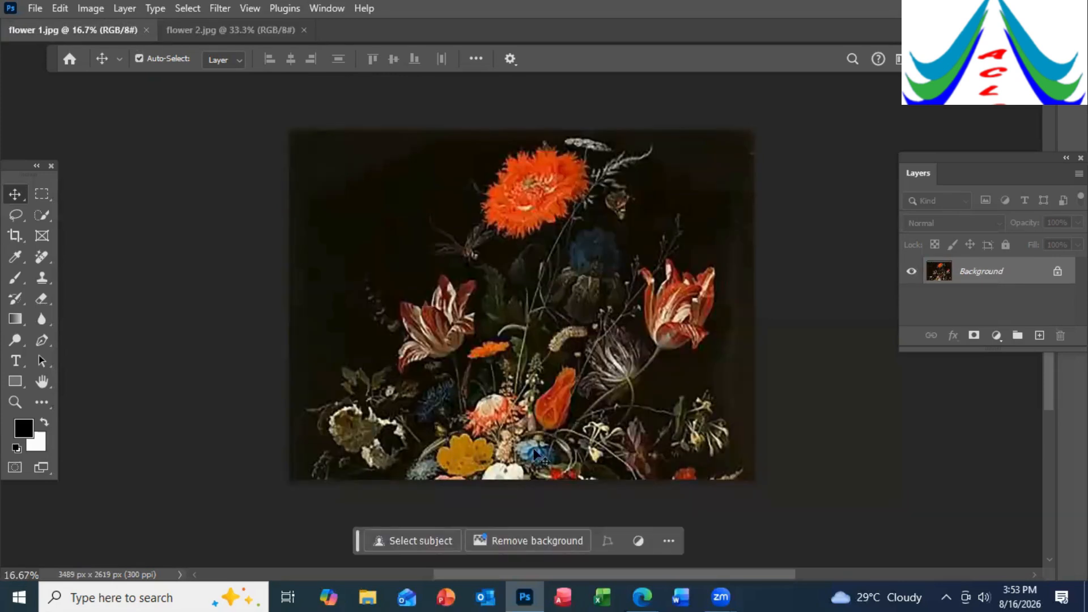
left_click(462, 453)
Start a Photomerge with the Auto layout and Files as the source type.
left_click(39, 8)
mouse_move(101, 379)
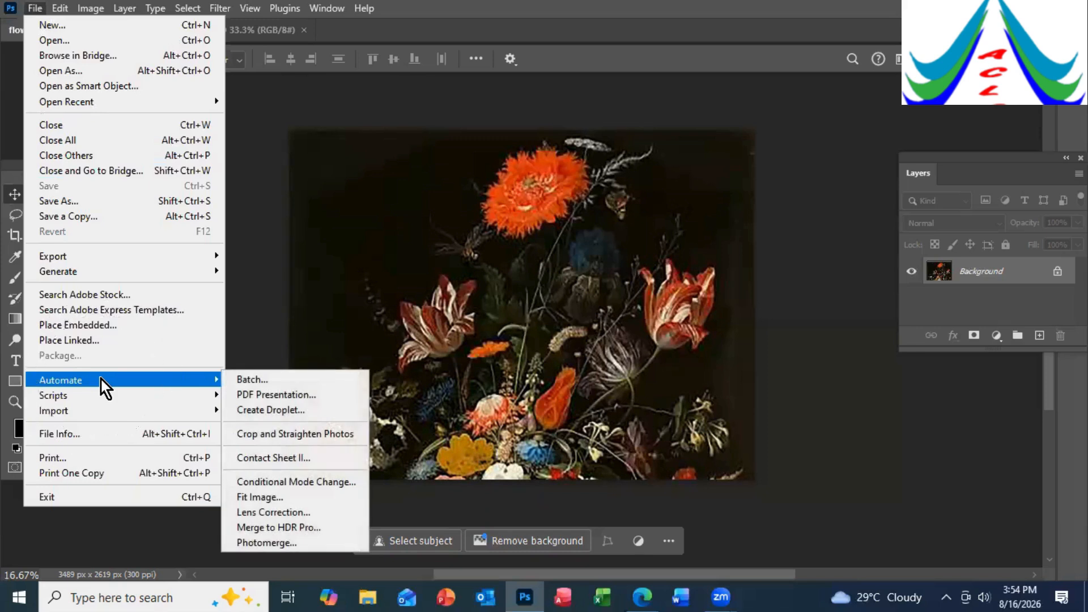
left_click(285, 543)
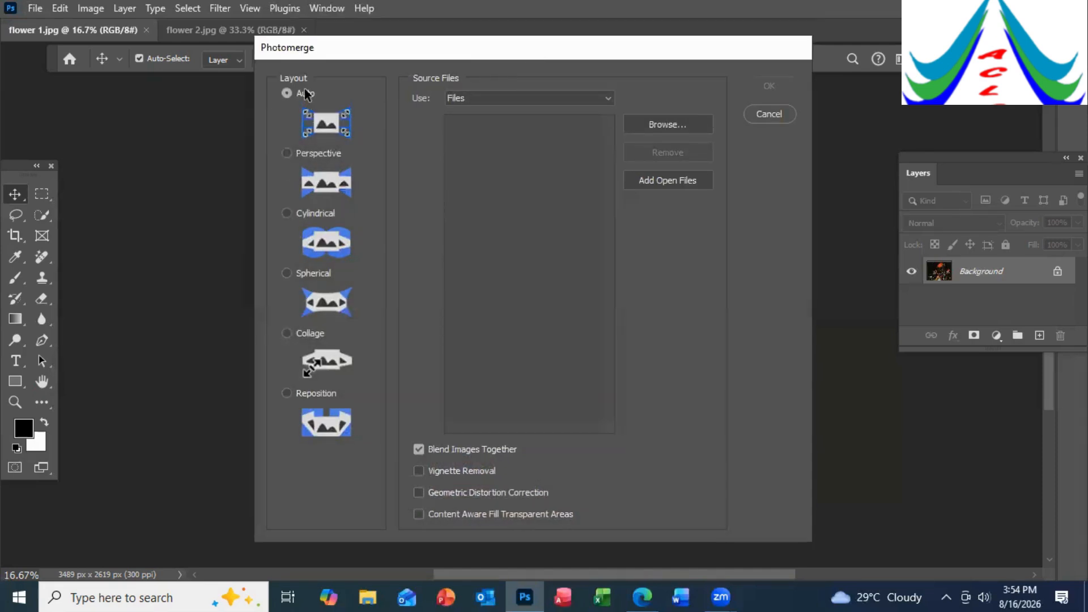
key("ctrl")
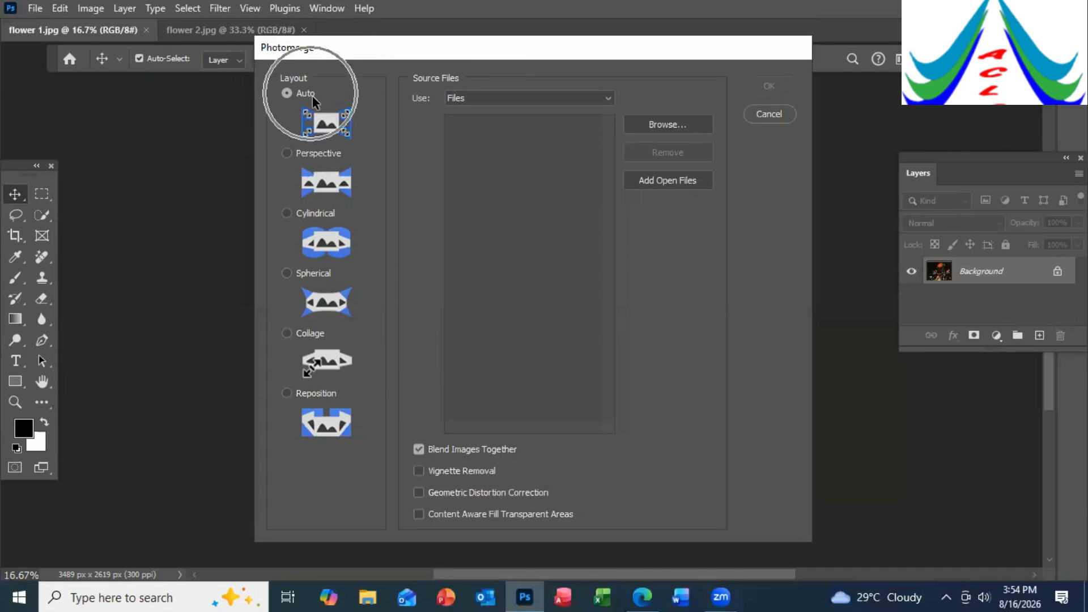
key("ctrl")
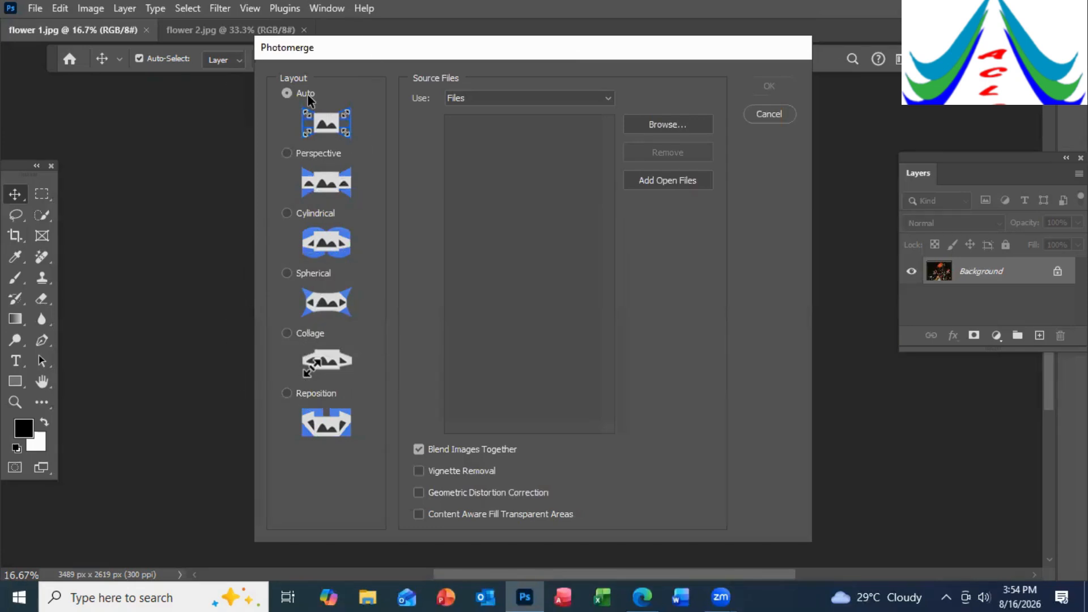
key("ctrl")
key("ctrl")
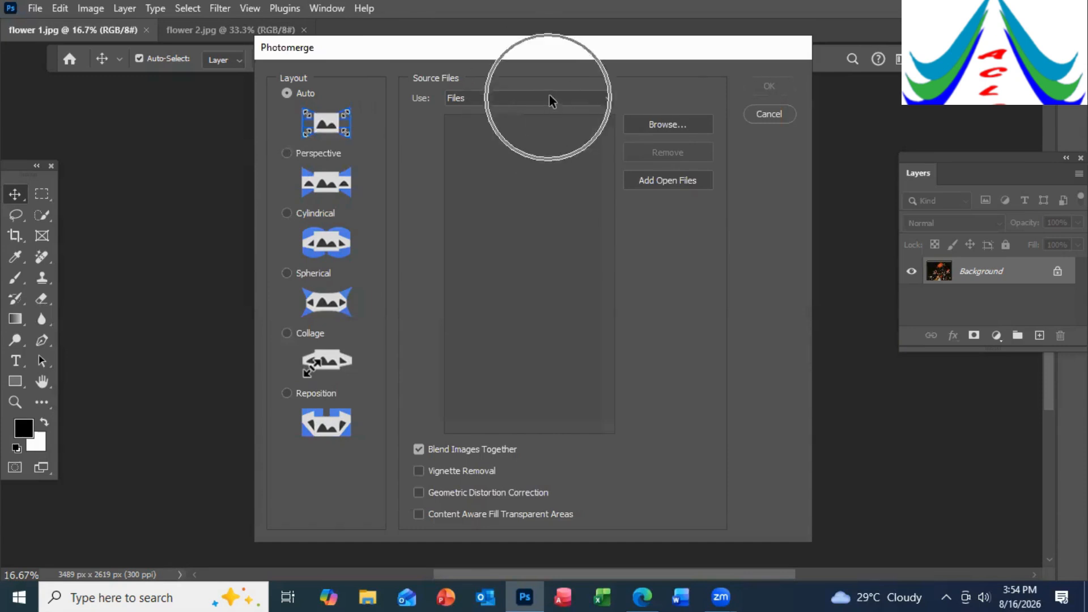
key("ctrl")
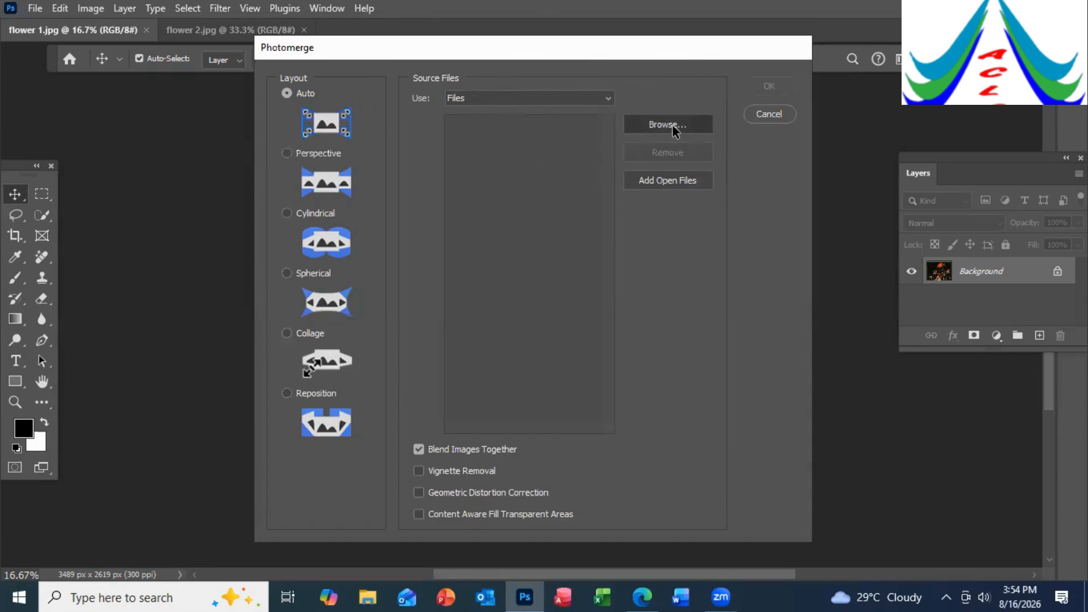
Add flower 1 and flower 2 from the Desktop's Image folder as source files and run the merge with Blend Images Together.
left_click(675, 129)
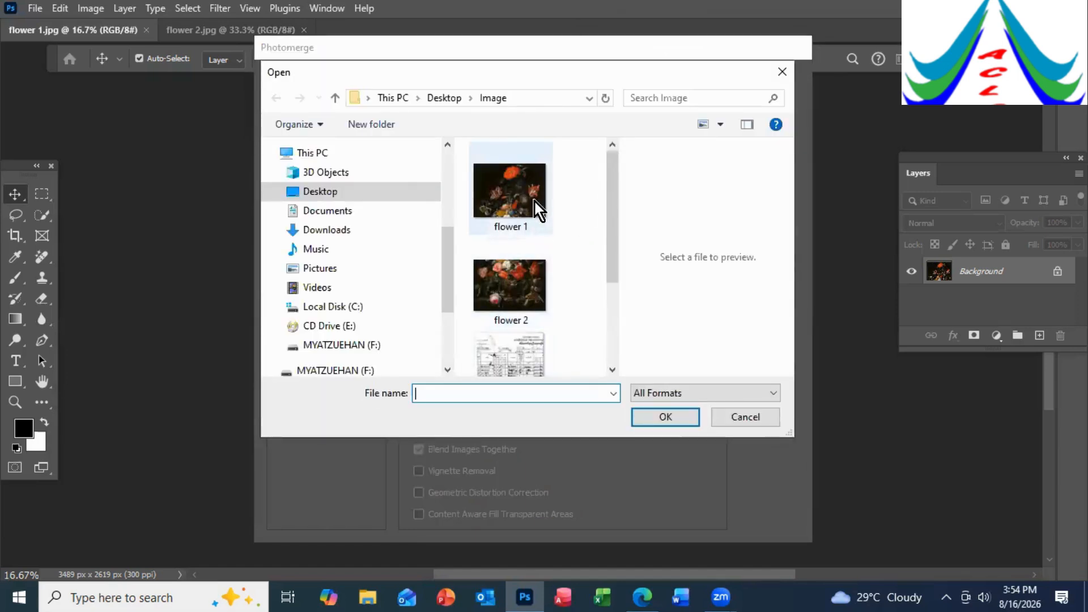
key("ctrl")
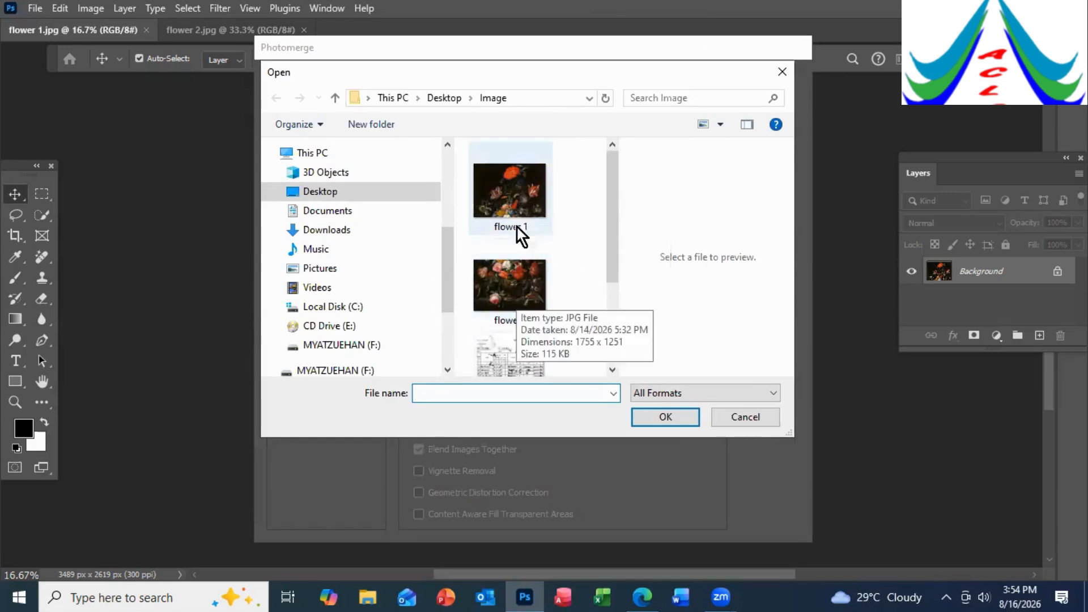
left_click(516, 207)
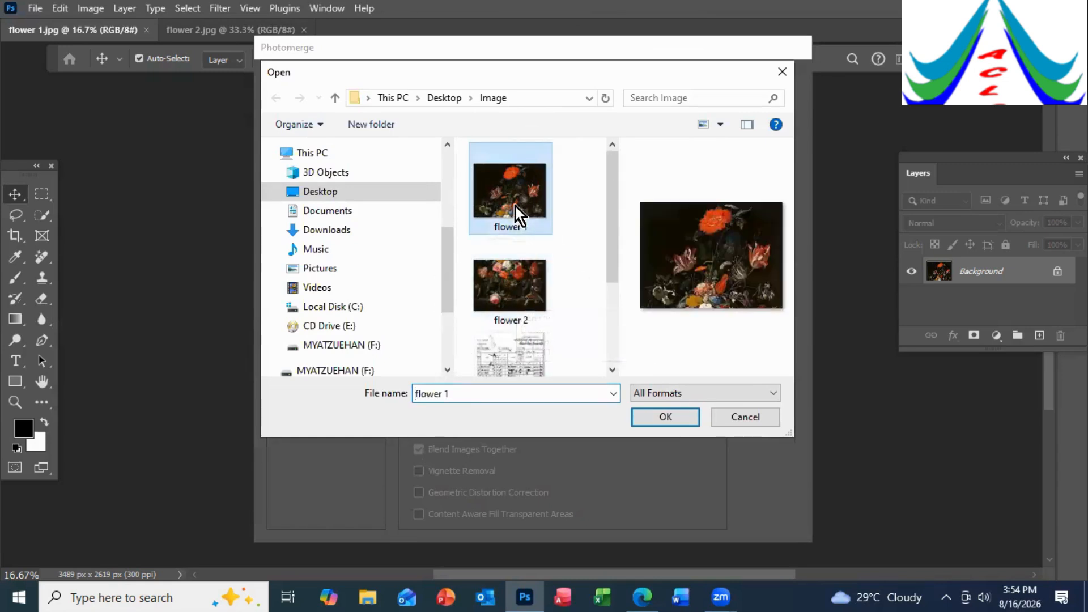
left_click(515, 282, "ctrl")
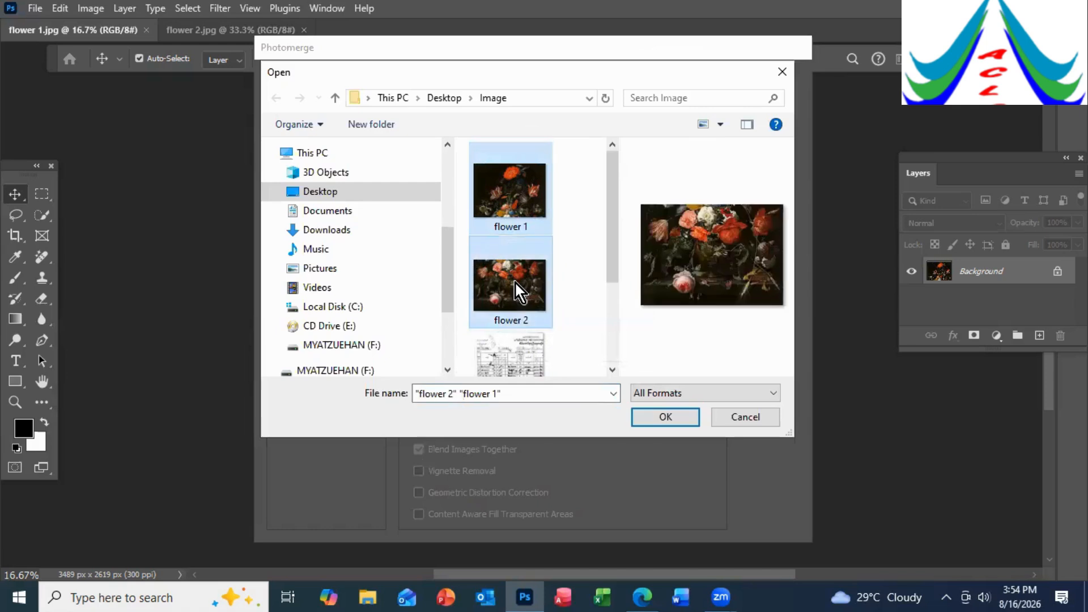
left_click(666, 418)
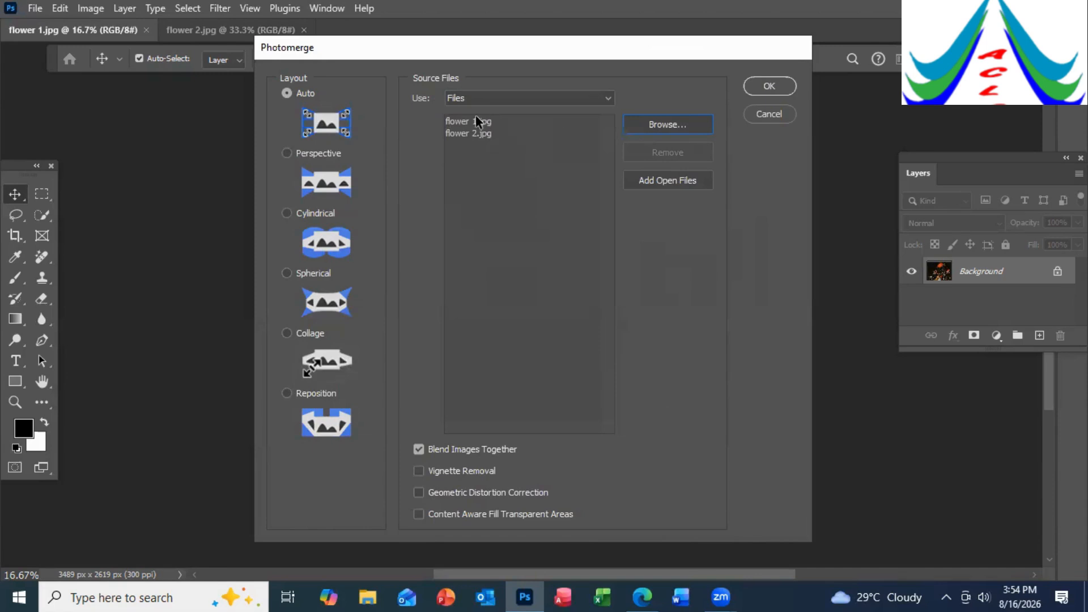
left_click(770, 86)
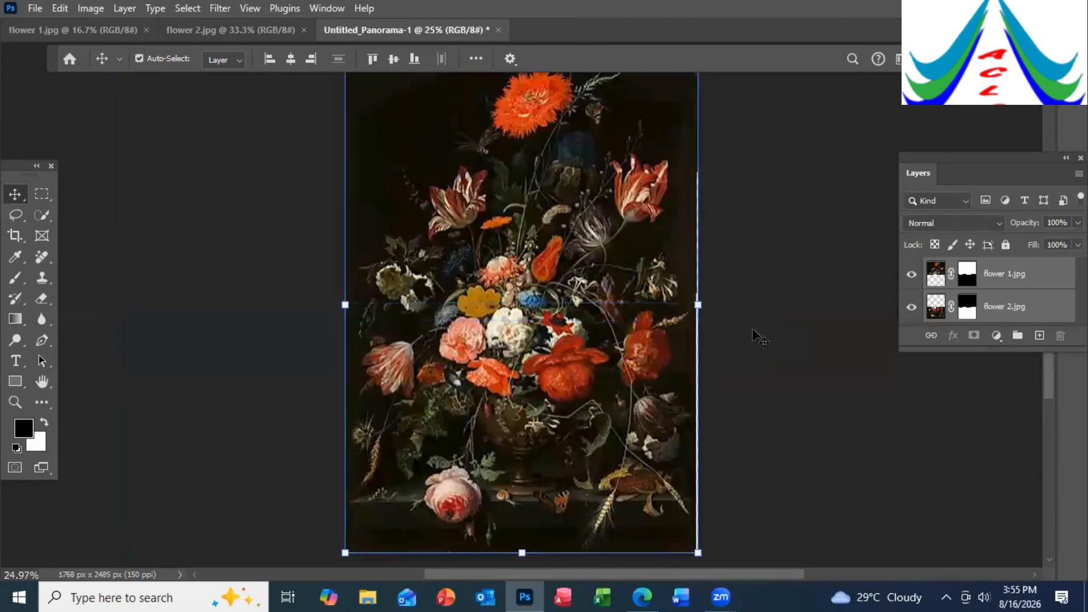
Inspect the blended seam between the flower 1 and flower 2 layers in the merged panorama.
left_click(541, 326)
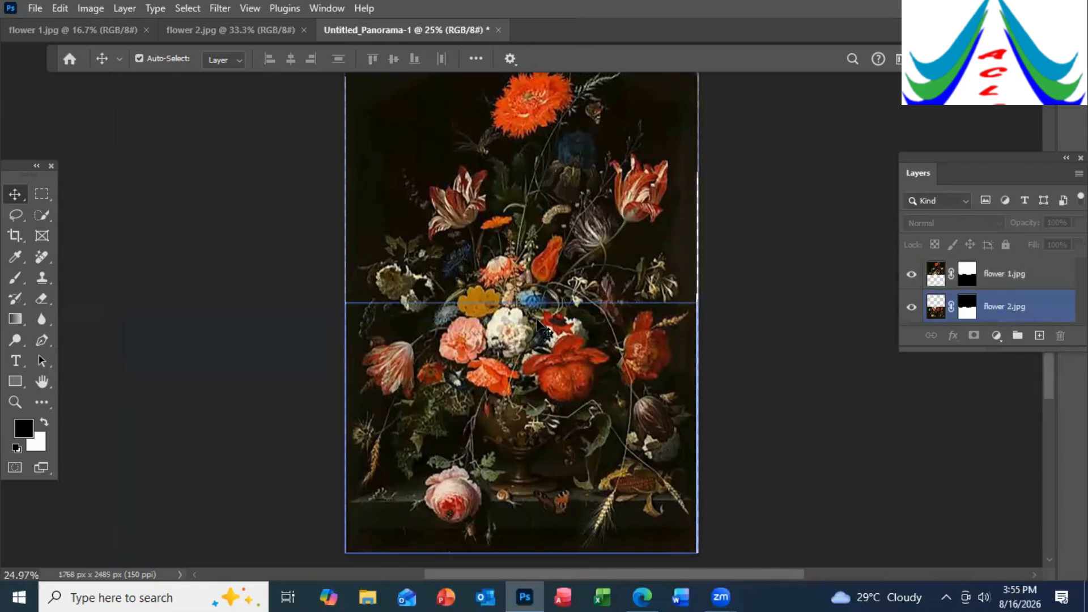
key("ctrl")
key("ctrl")
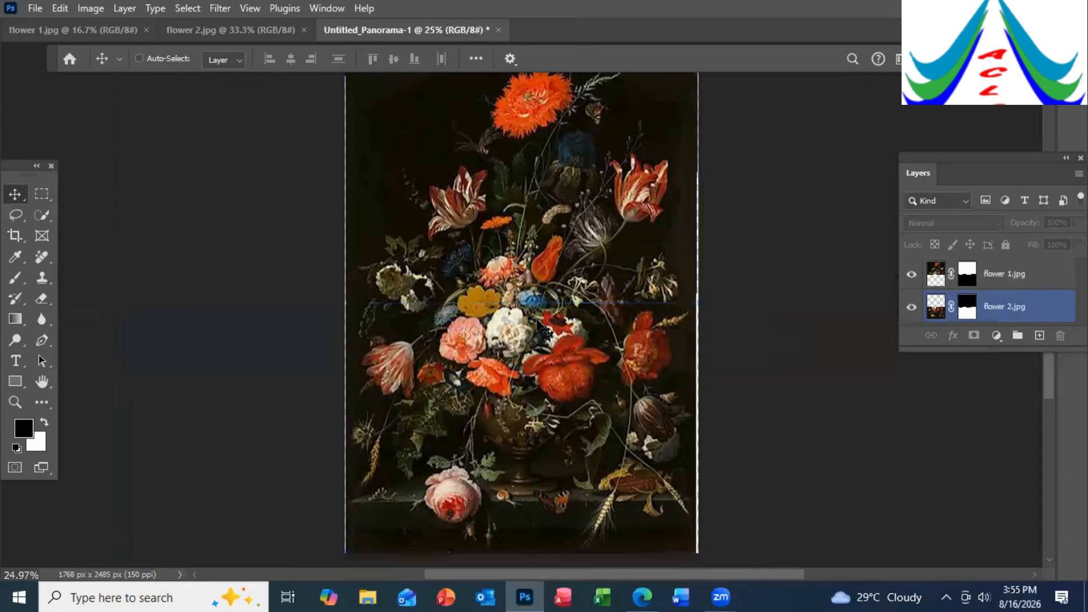
key("ctrl+plus")
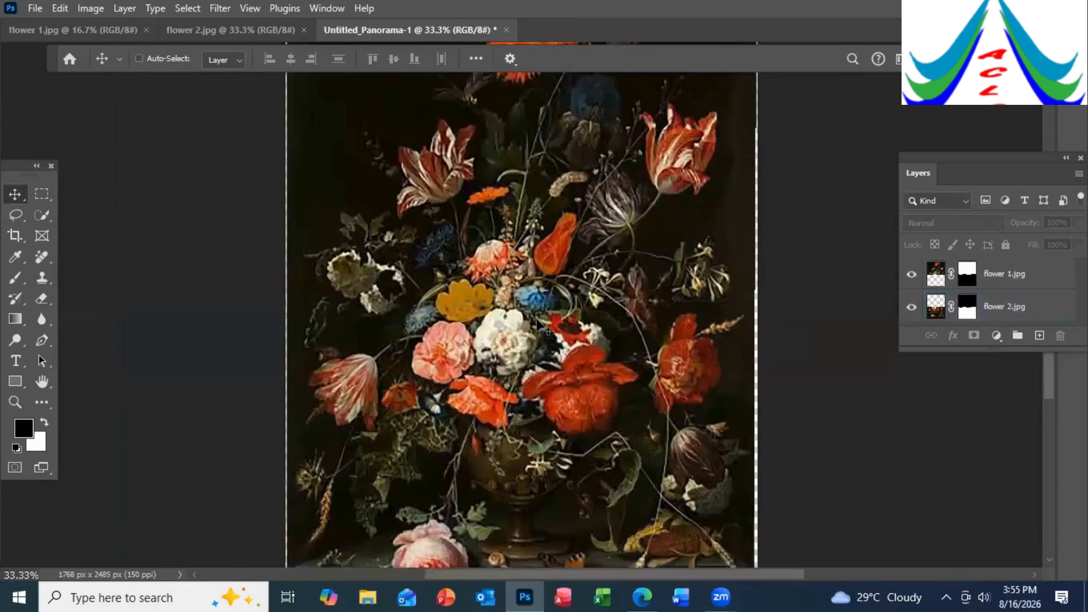
key("ctrl+plus")
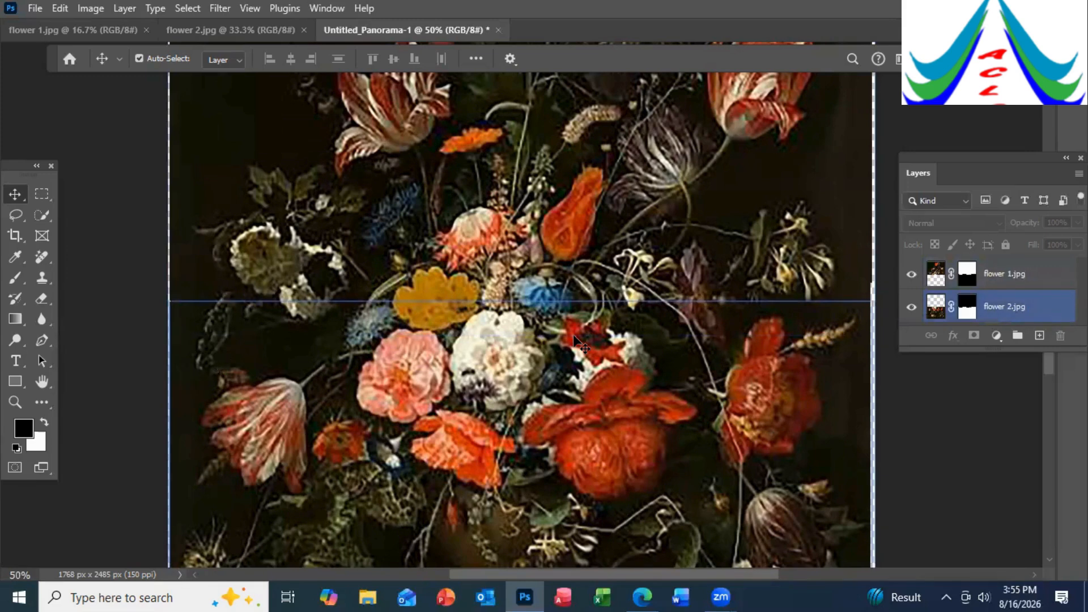
key("ctrl+0")
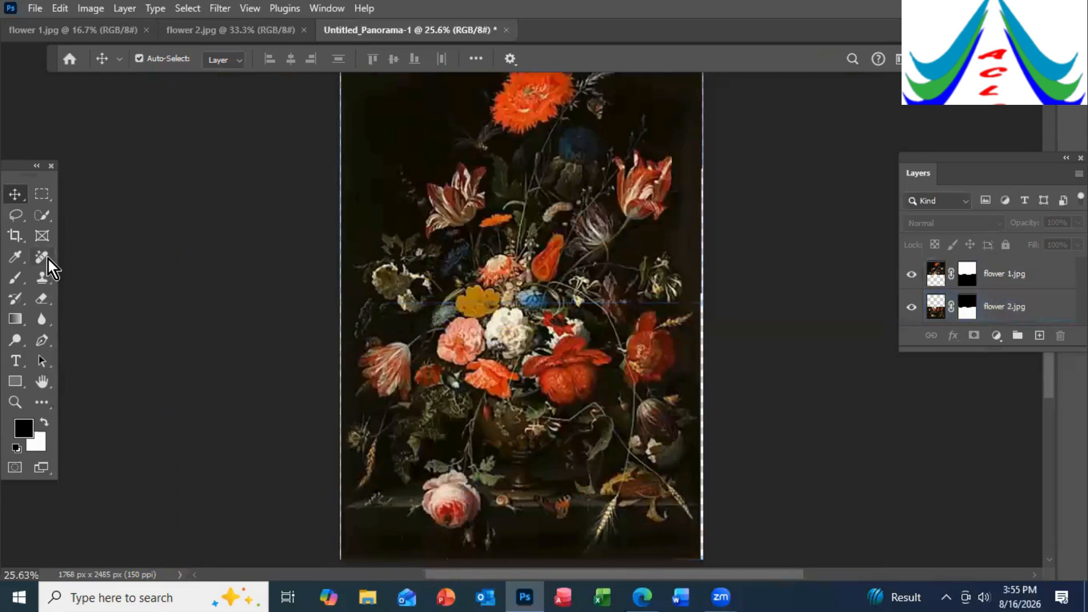
Crop the thin transparent strip off the panorama's right edge, making the image 1759 px wide.
left_click(17, 236)
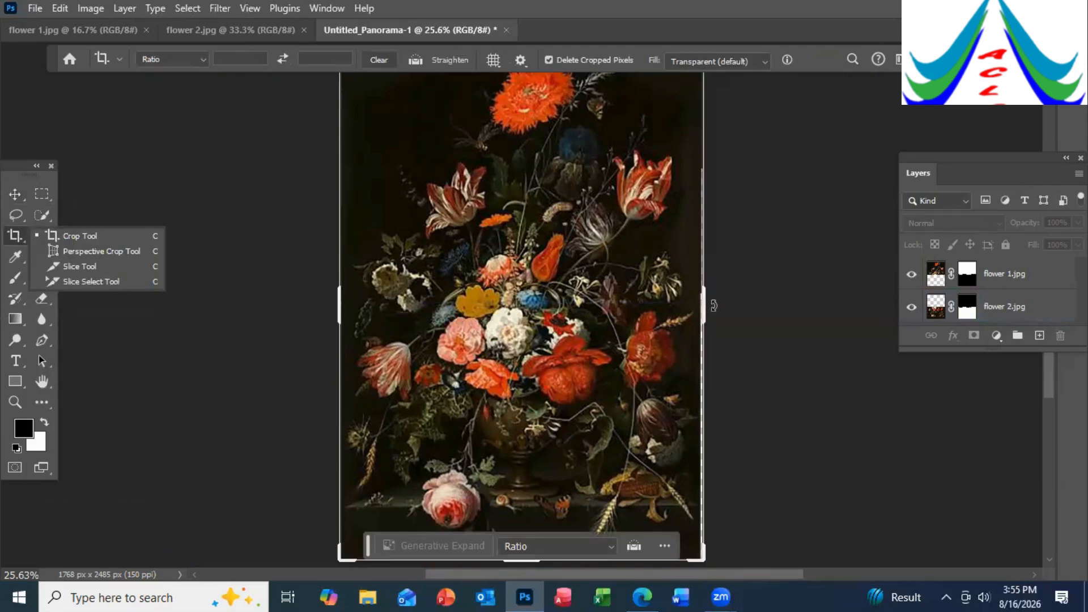
left_click_drag(714, 306, 703, 306)
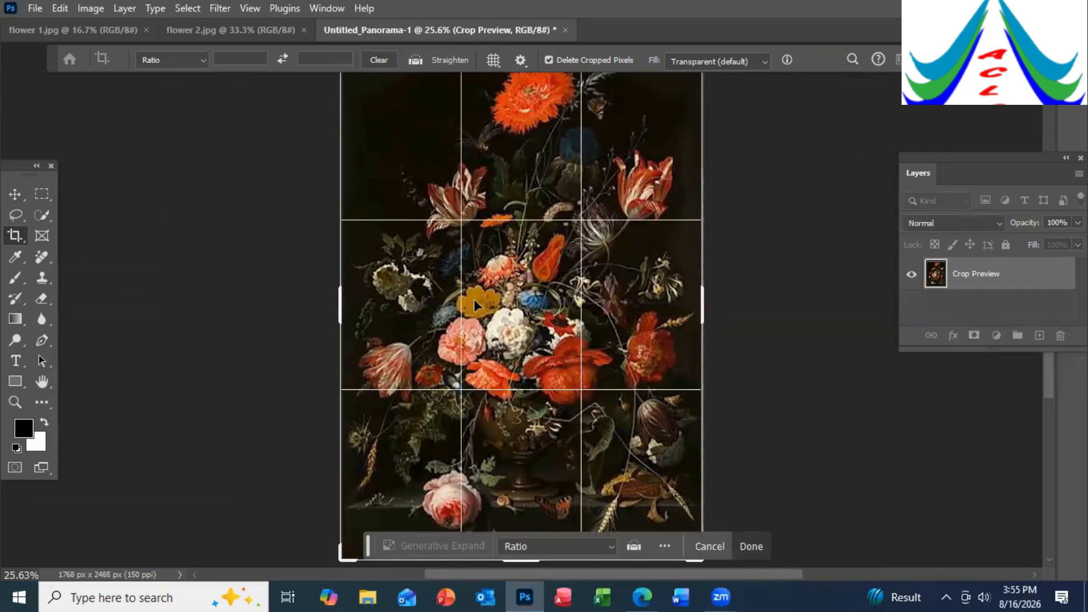
key("Return")
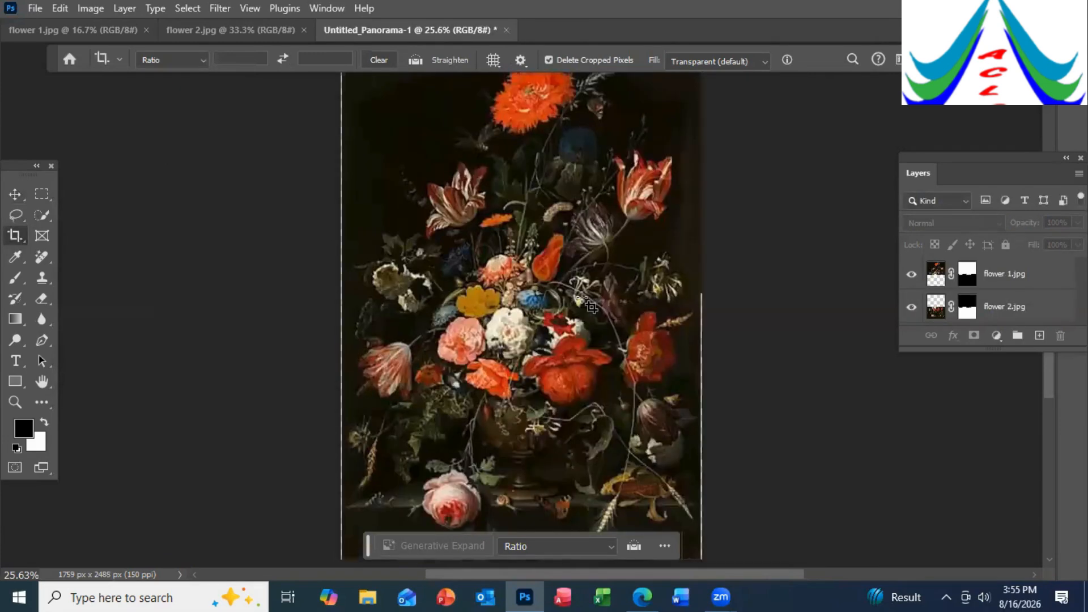
key("ctrl+minus")
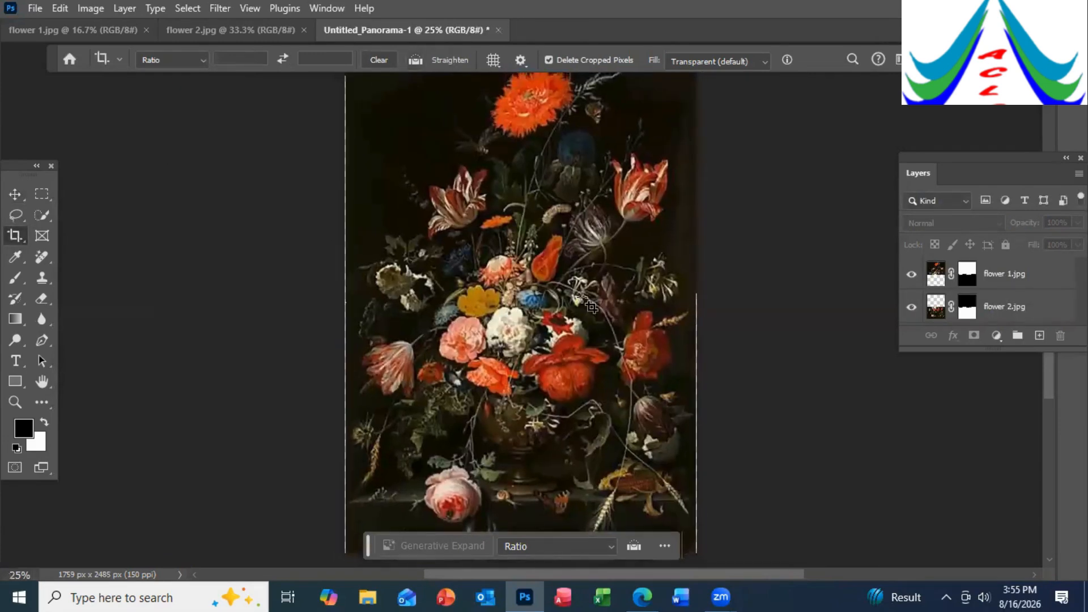
key("ctrl")
key("ctrl+minus")
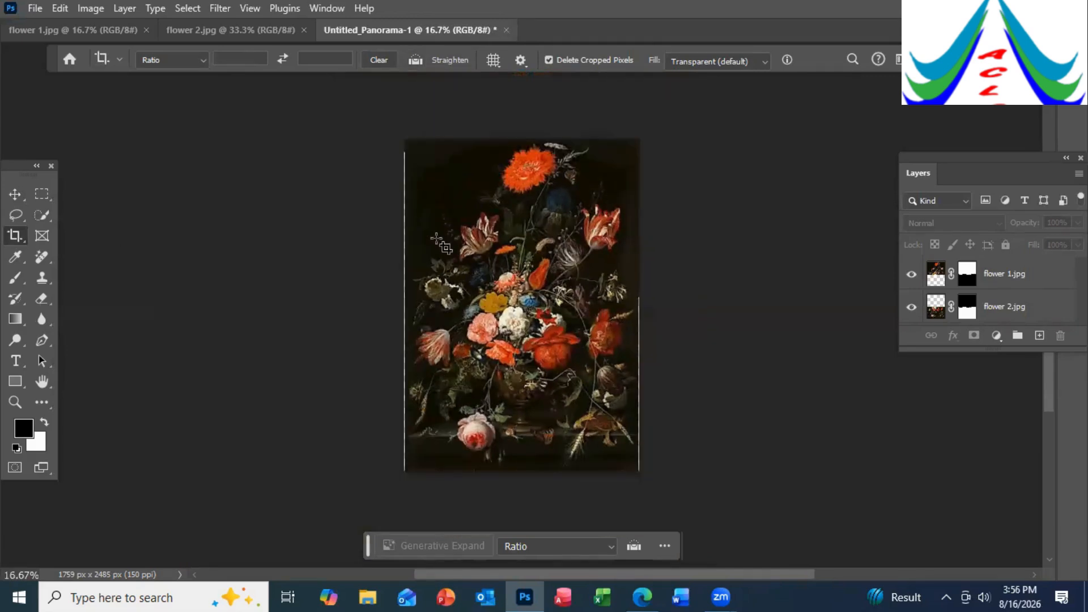
left_click(475, 242)
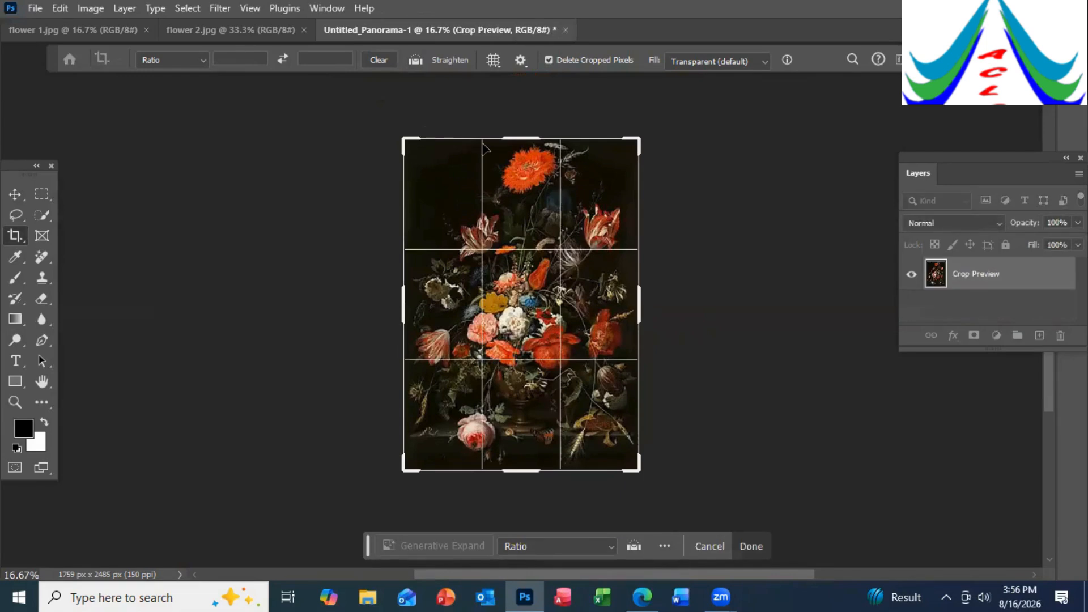
key("Return")
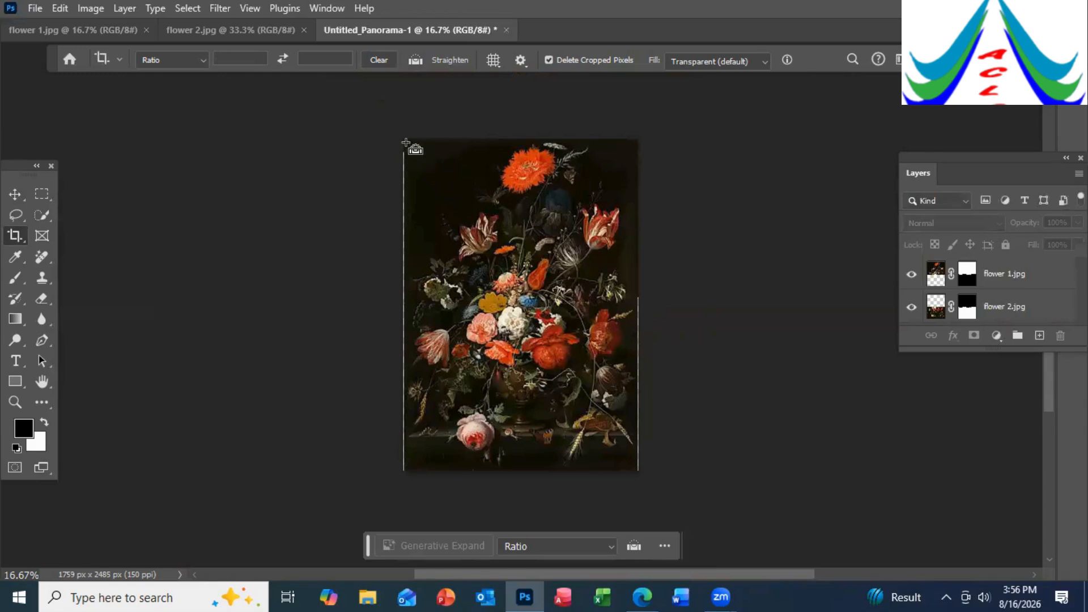
left_click_drag(435, 241, 633, 471)
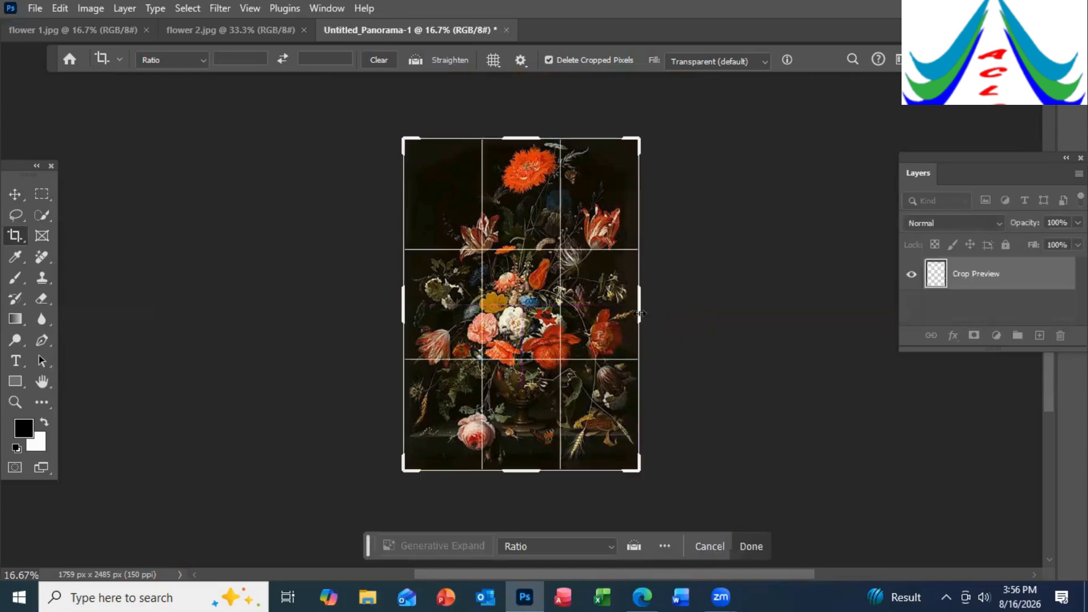
left_click_drag(639, 307, 635, 312)
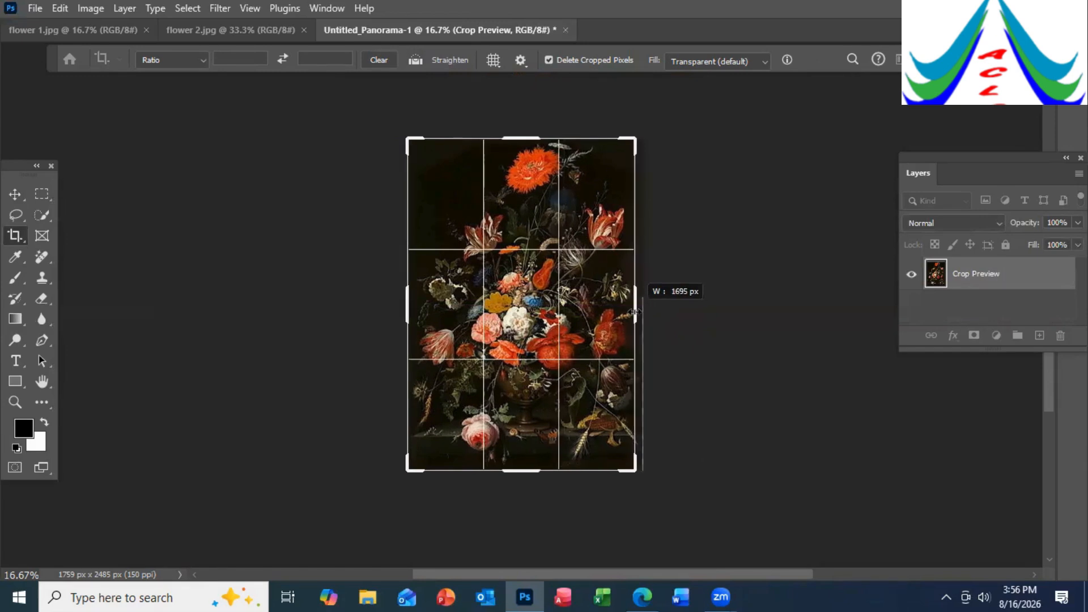
left_click_drag(635, 312, 636, 311)
Crop the thin transparent strips off both vertical edges of the flower panorama, making the image 1695 px wide.
key("ctrl+plus")
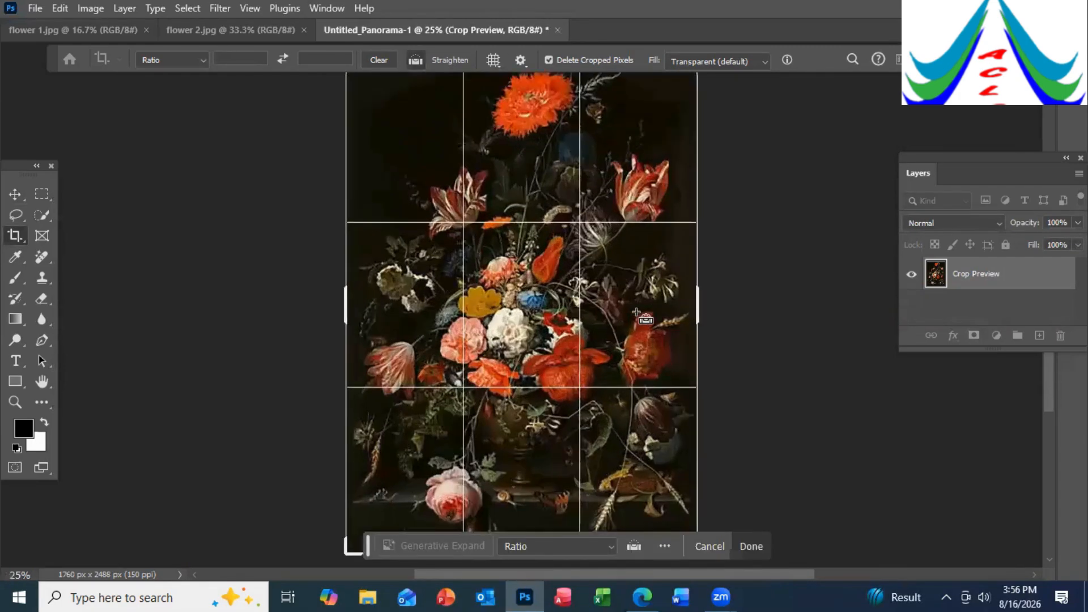
key("ctrl+plus")
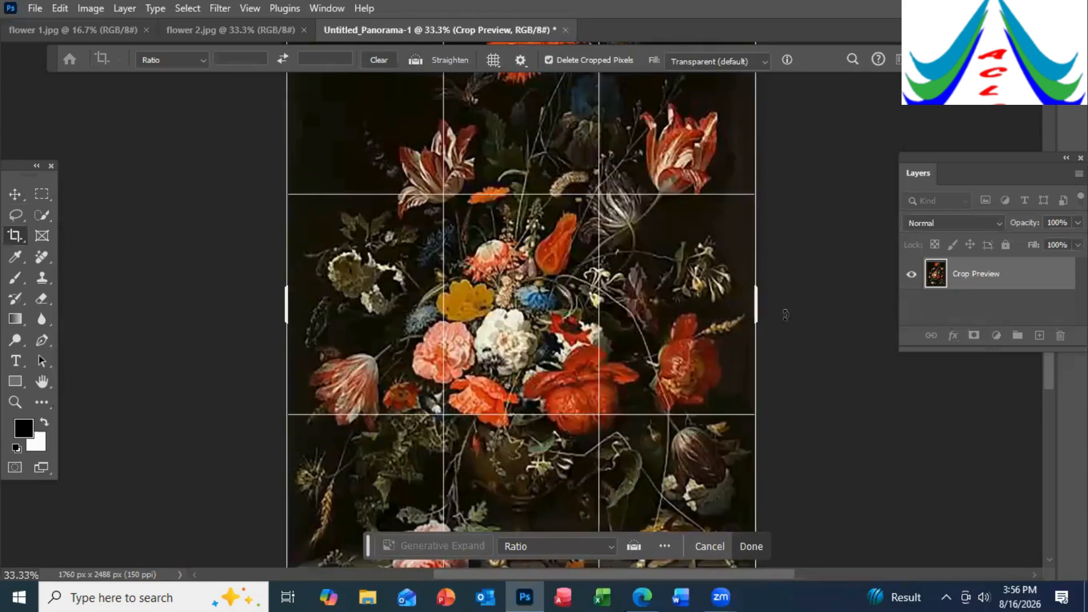
left_click_drag(753, 307, 753, 312)
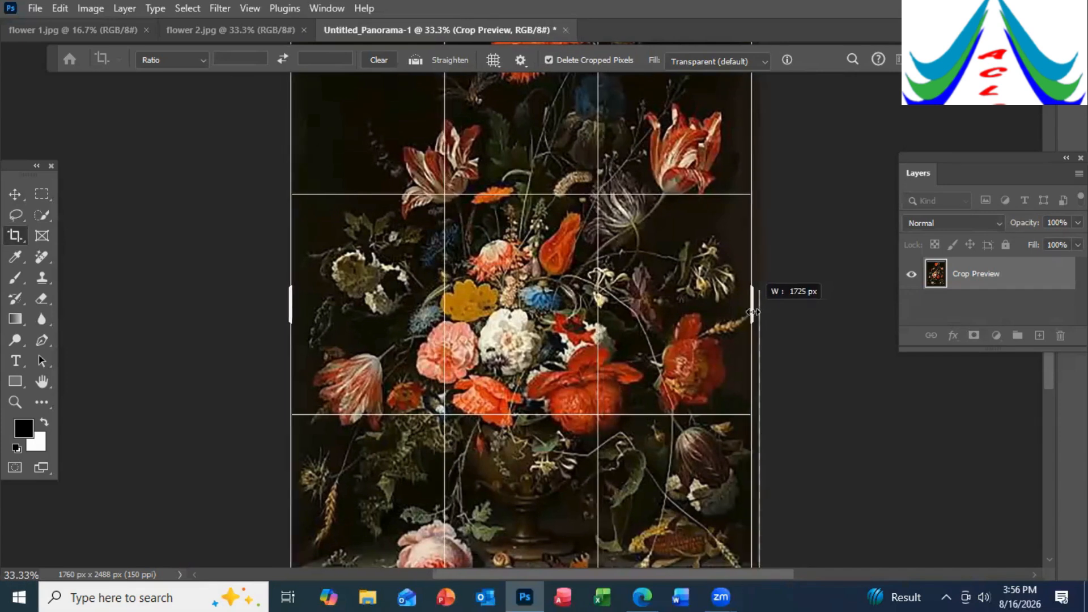
left_click_drag(753, 311, 753, 311)
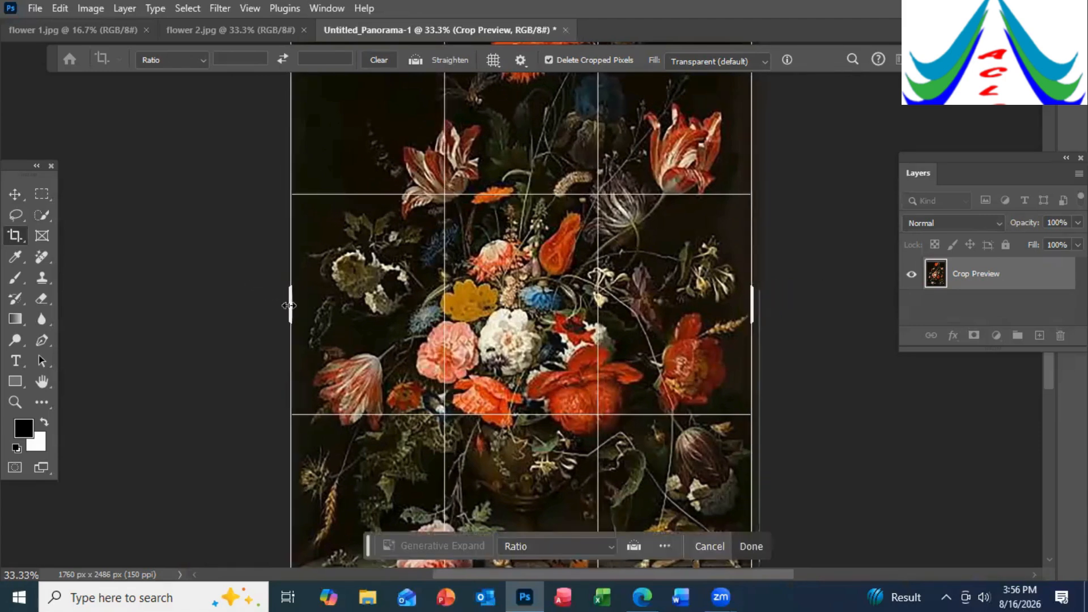
left_click_drag(285, 304, 293, 303)
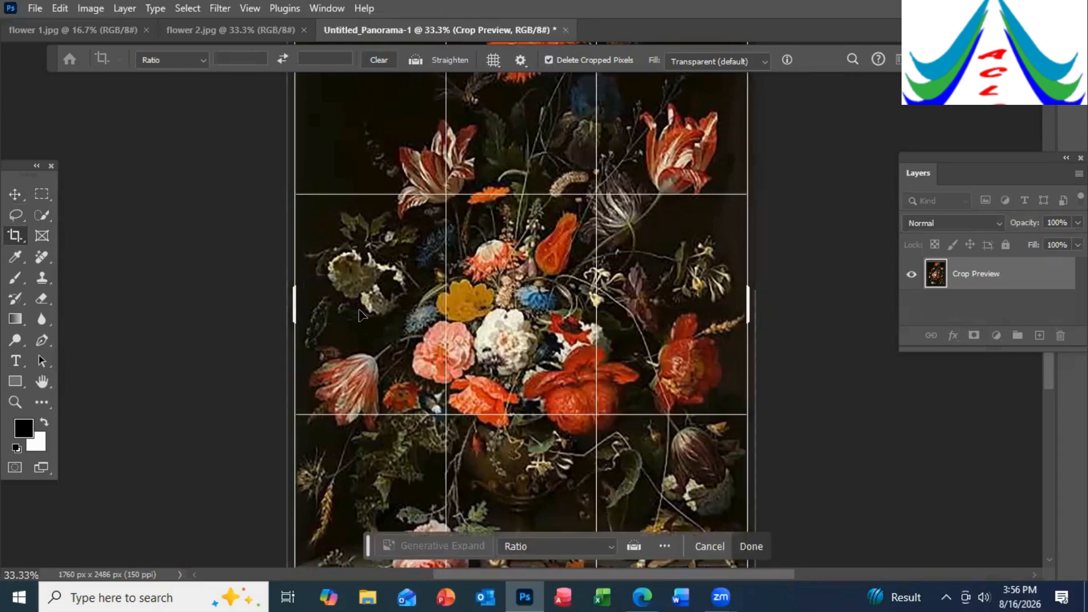
key("Return")
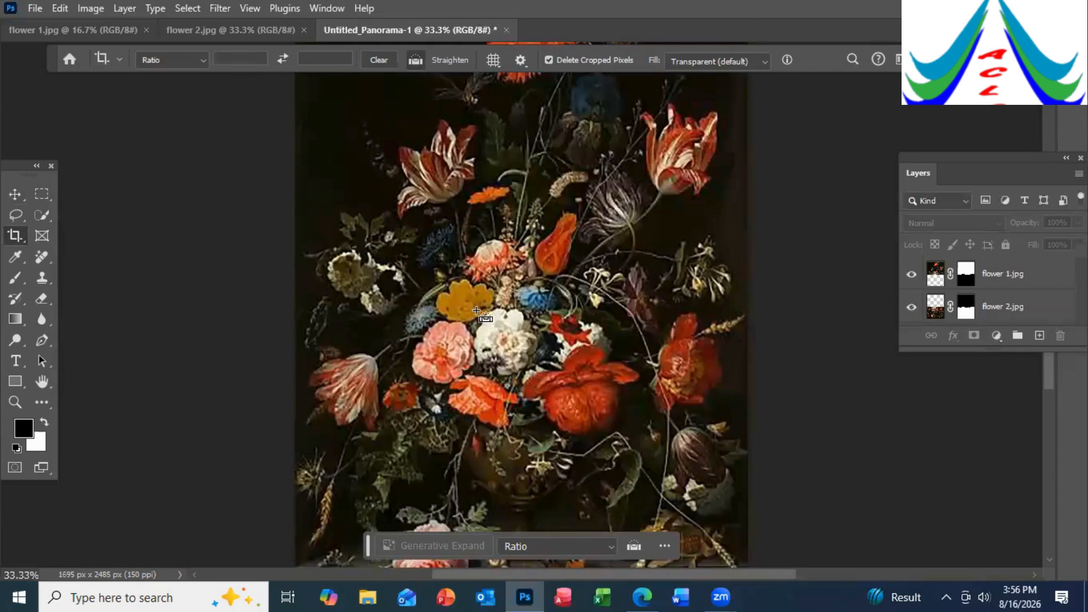
key("ctrl+minus")
key("ctrl+minus")
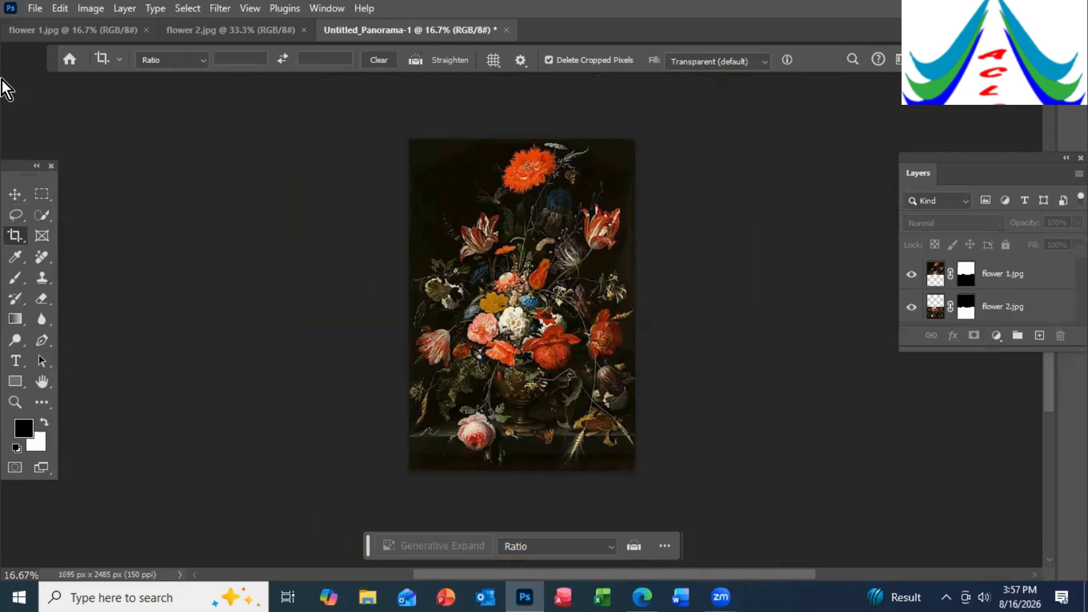
Start another Photomerge with the Auto layout and Files as the source type.
left_click(41, 10)
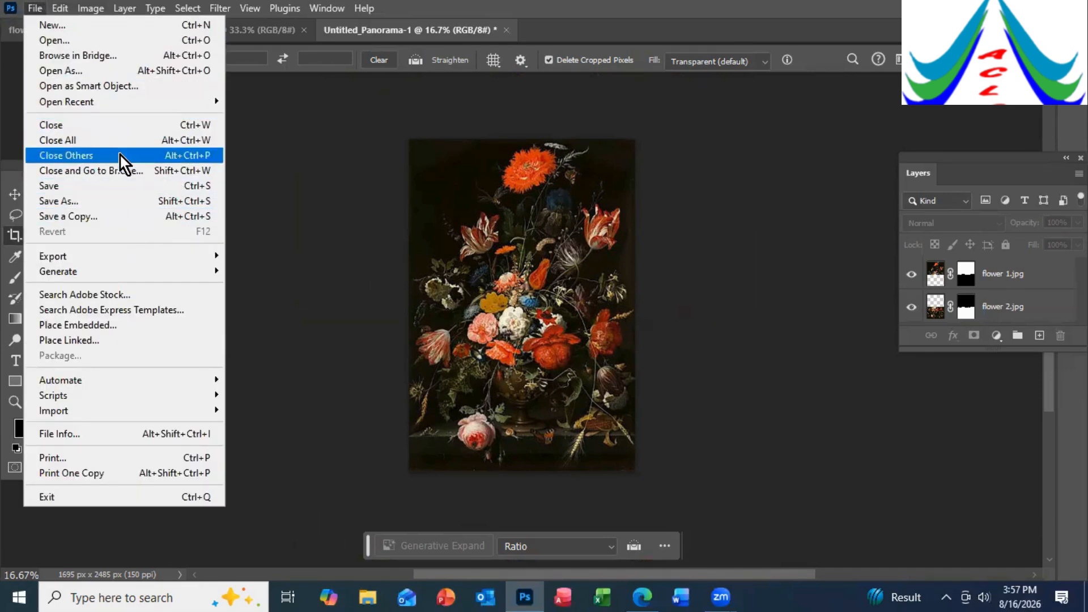
mouse_move(136, 384)
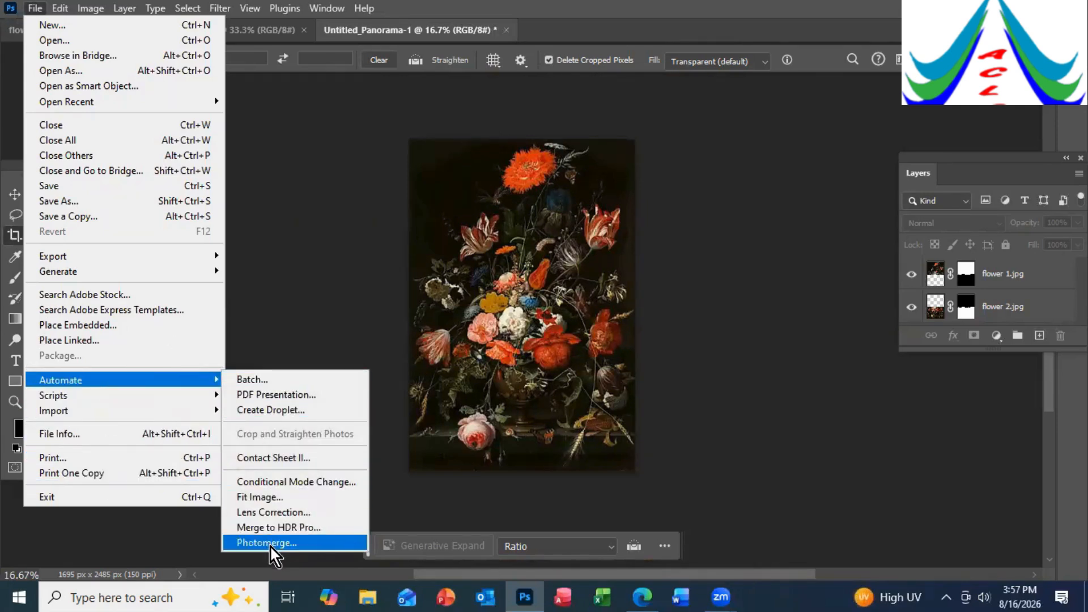
left_click(273, 544)
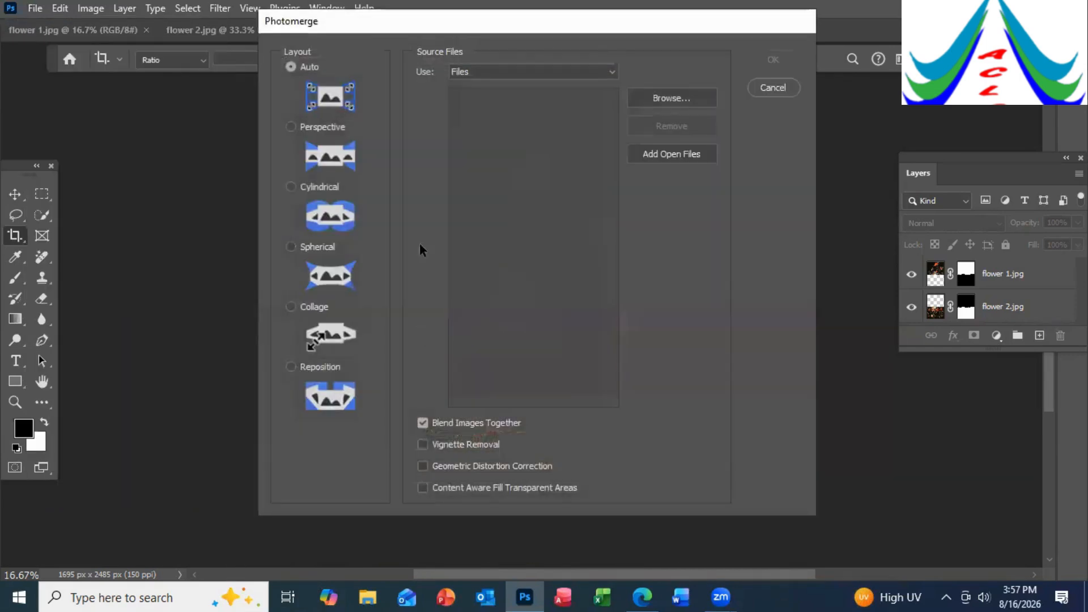
left_click(494, 71)
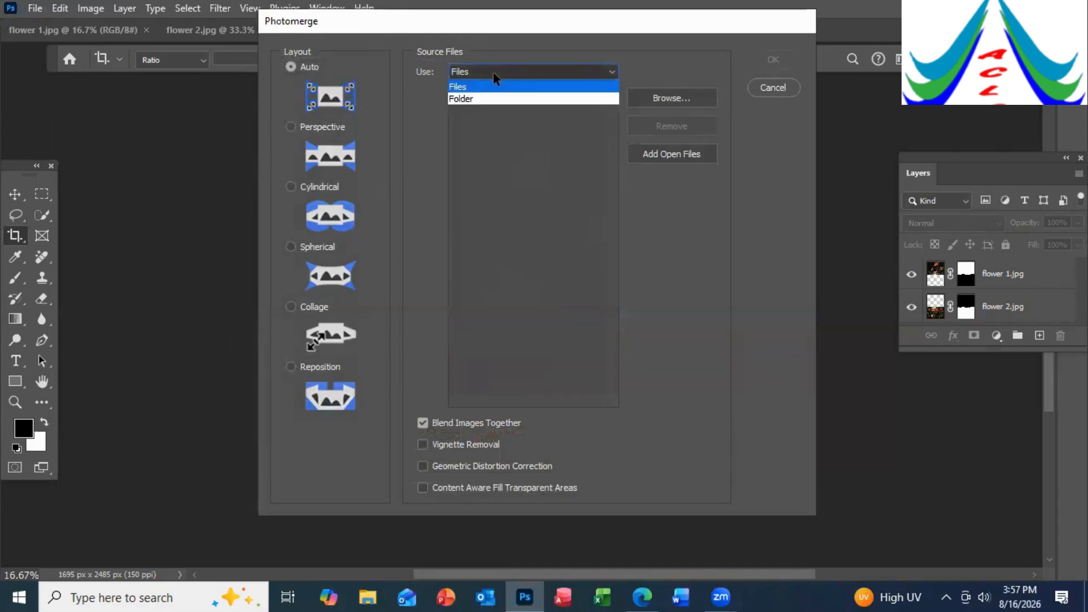
Add image 1 and image 2 from the Desktop's Image folder as source files and run the merge with Blend Images Together.
left_click(656, 101)
left_click(656, 101)
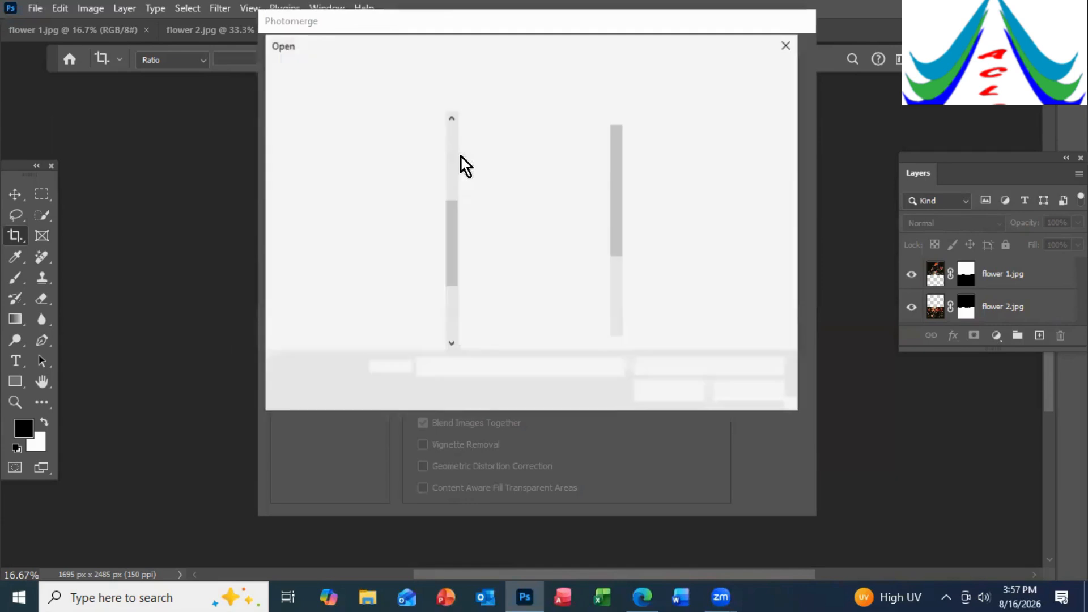
left_click_drag(614, 216, 615, 272)
left_click(525, 237)
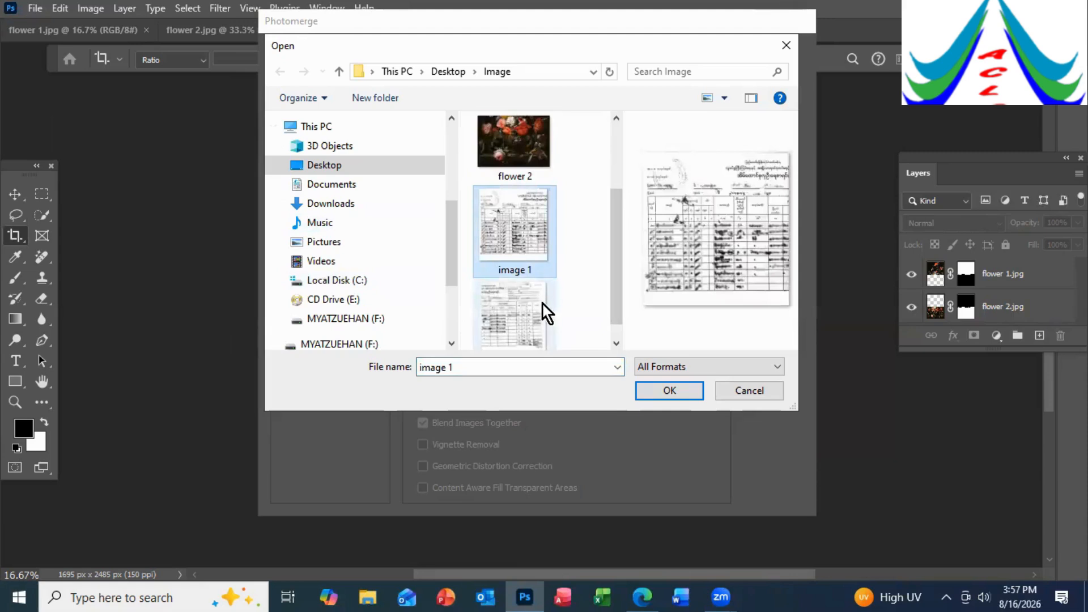
scroll(543, 305, "down", 1)
left_click(520, 292, "ctrl")
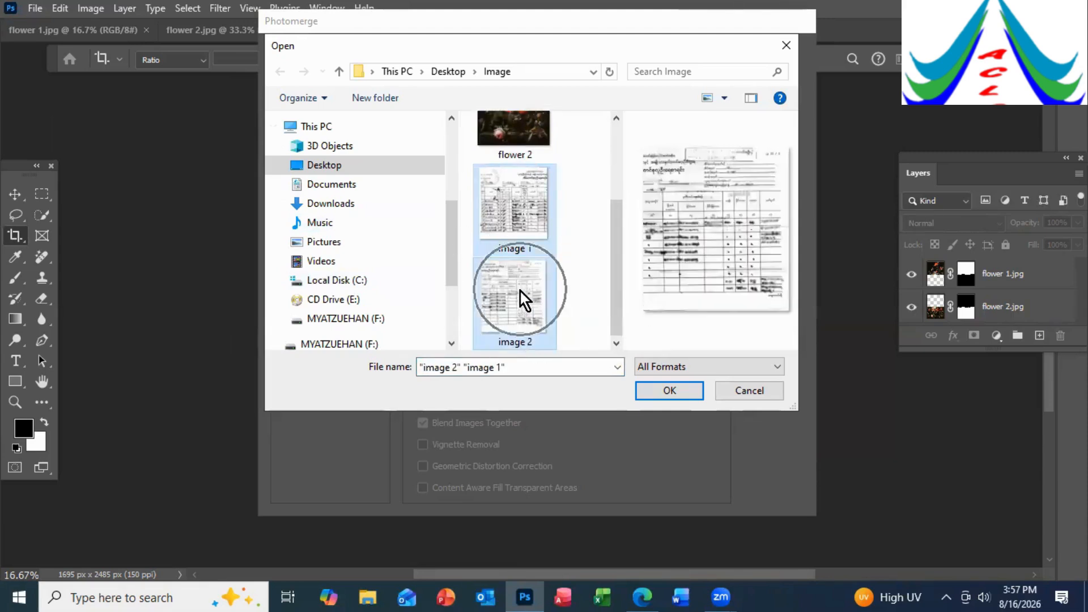
left_click(658, 392)
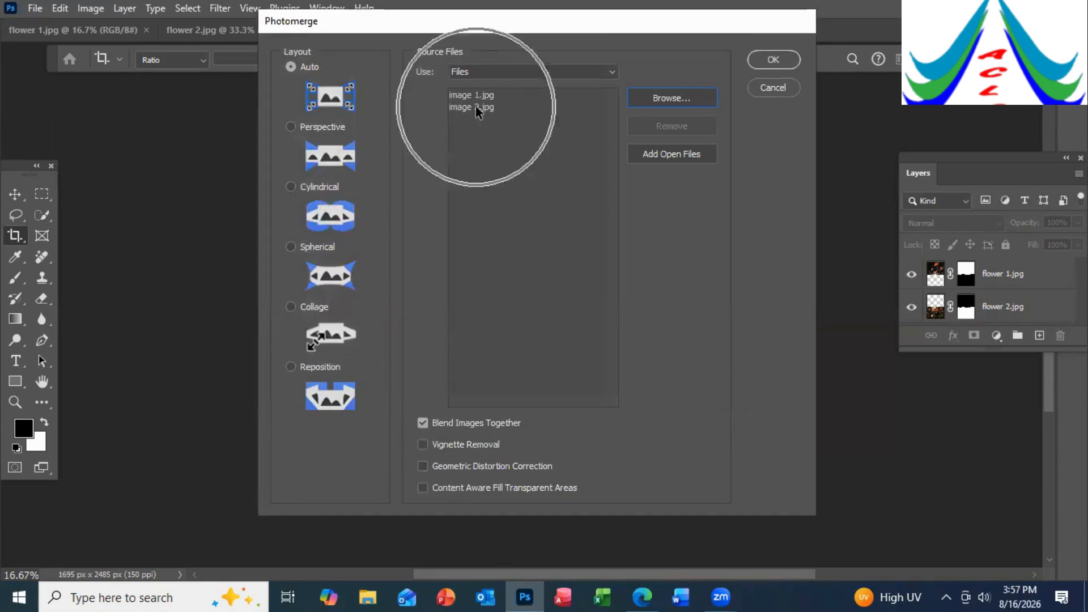
left_click(773, 59)
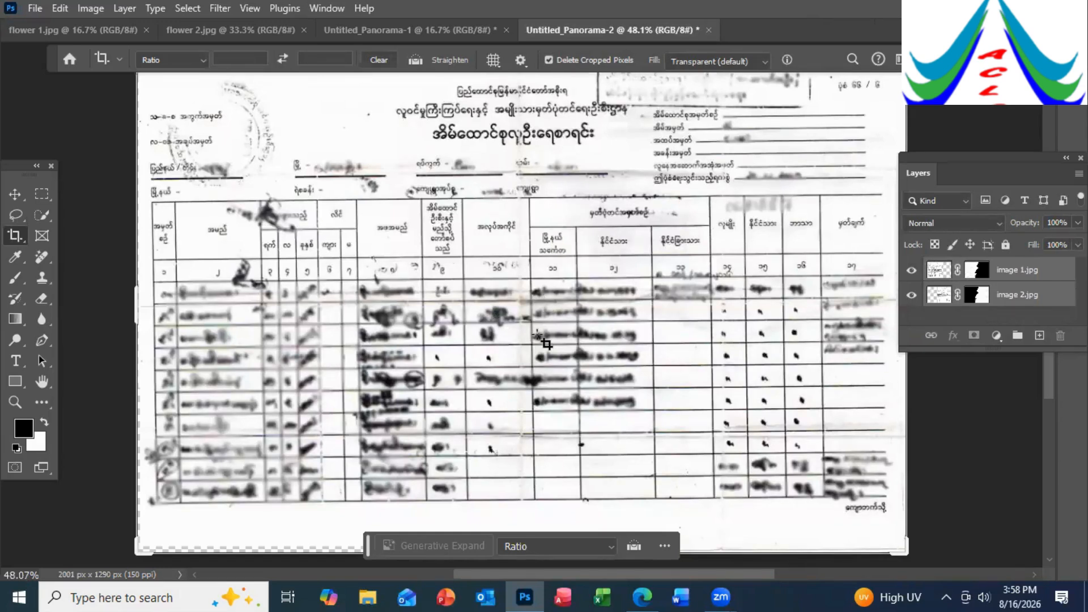
Inspect the blended seam between the two halves of the scanned form in the new panorama.
scroll(539, 338, "up", 2)
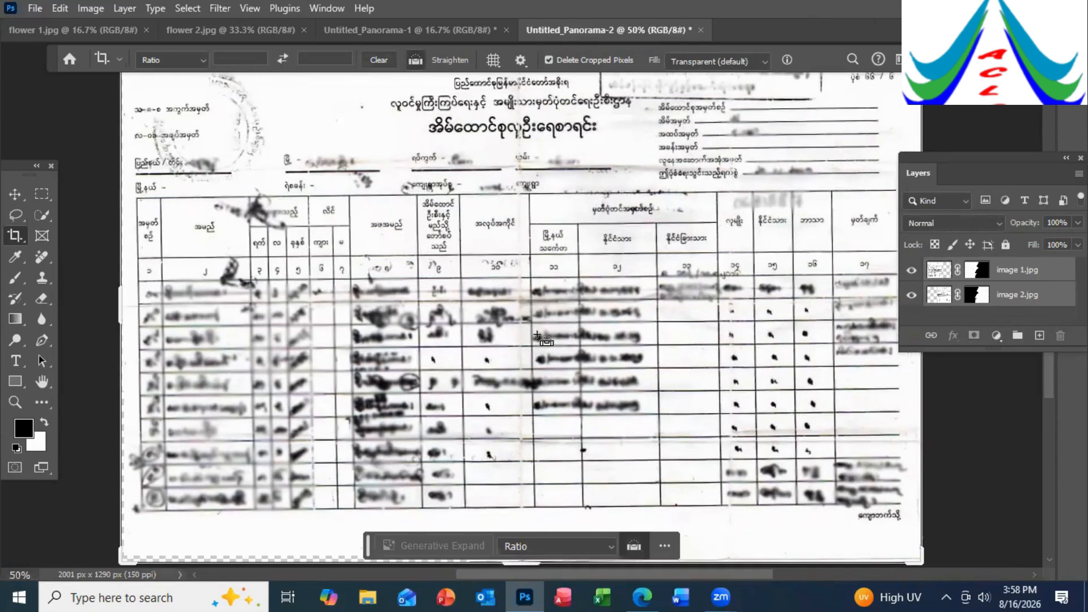
scroll(537, 335, "up", 1)
scroll(538, 335, "up", 1)
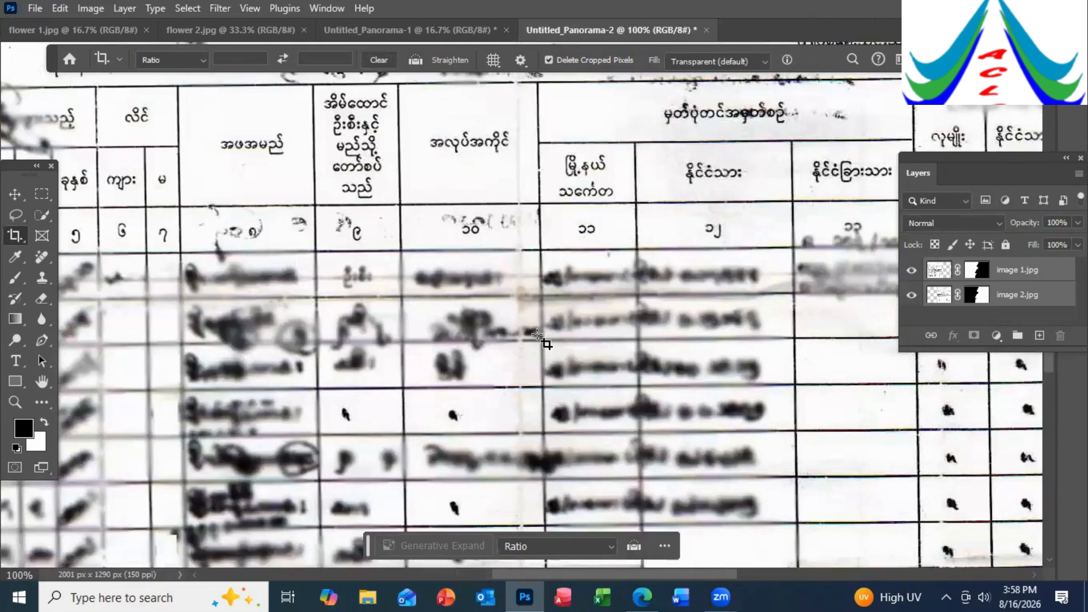
scroll(537, 335, "up", 1)
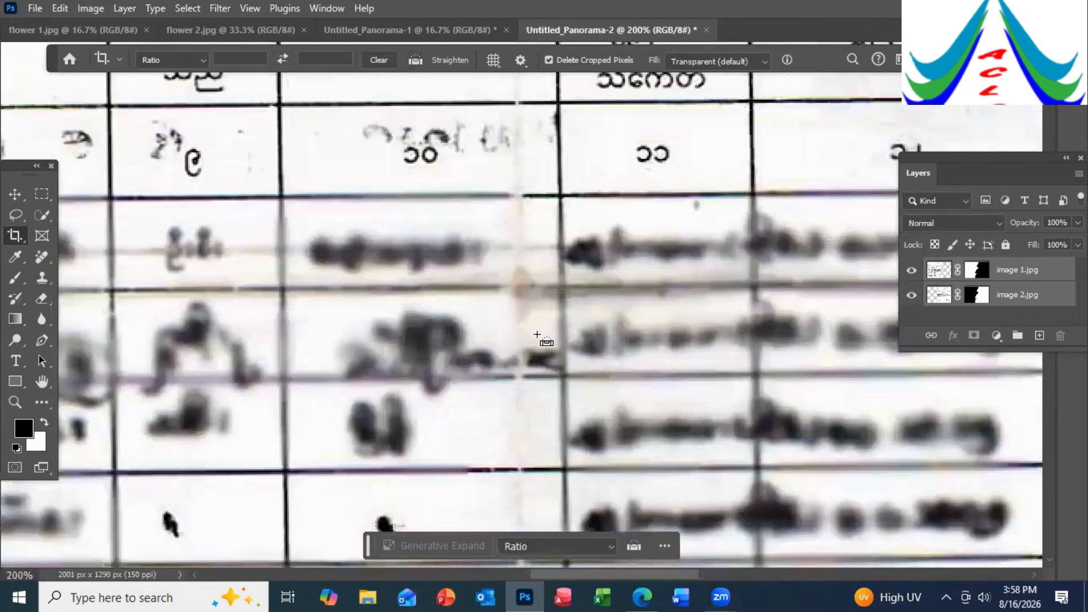
scroll(537, 335, "down", 1)
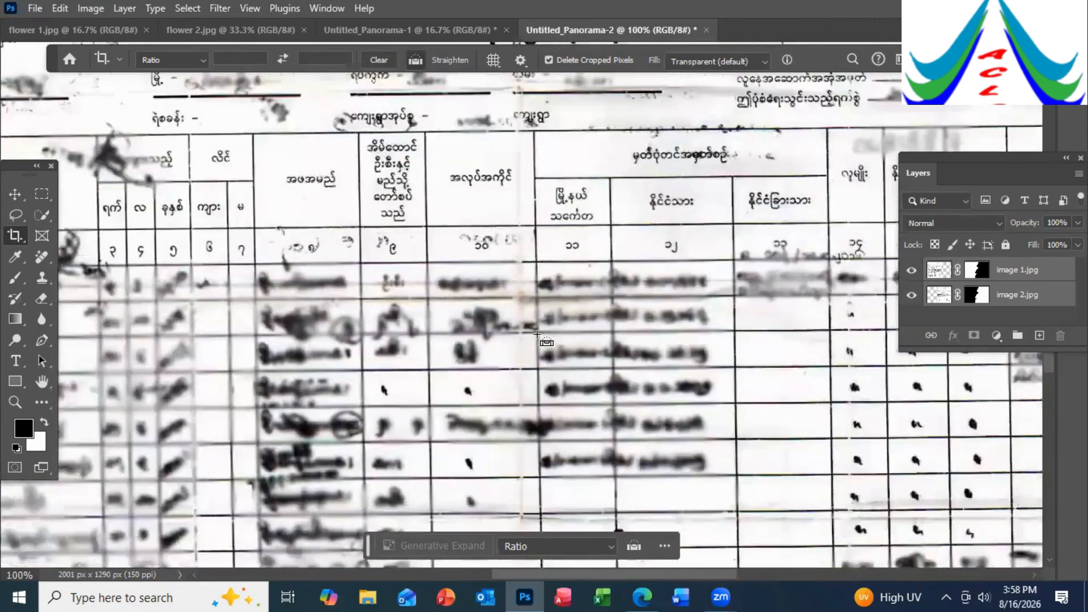
scroll(537, 335, "down", 2)
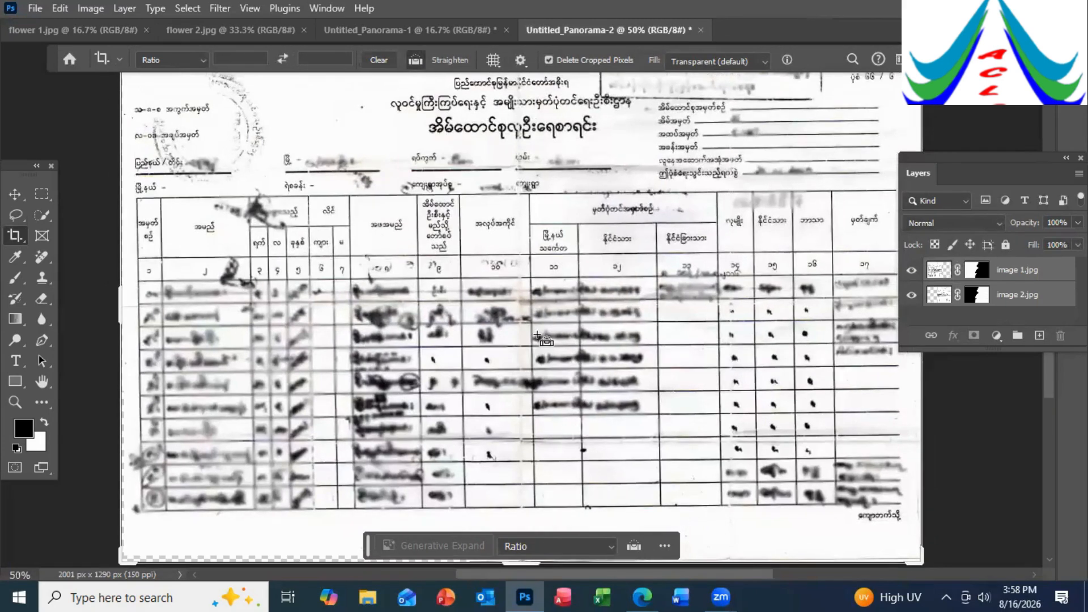
scroll(538, 335, "down", 1)
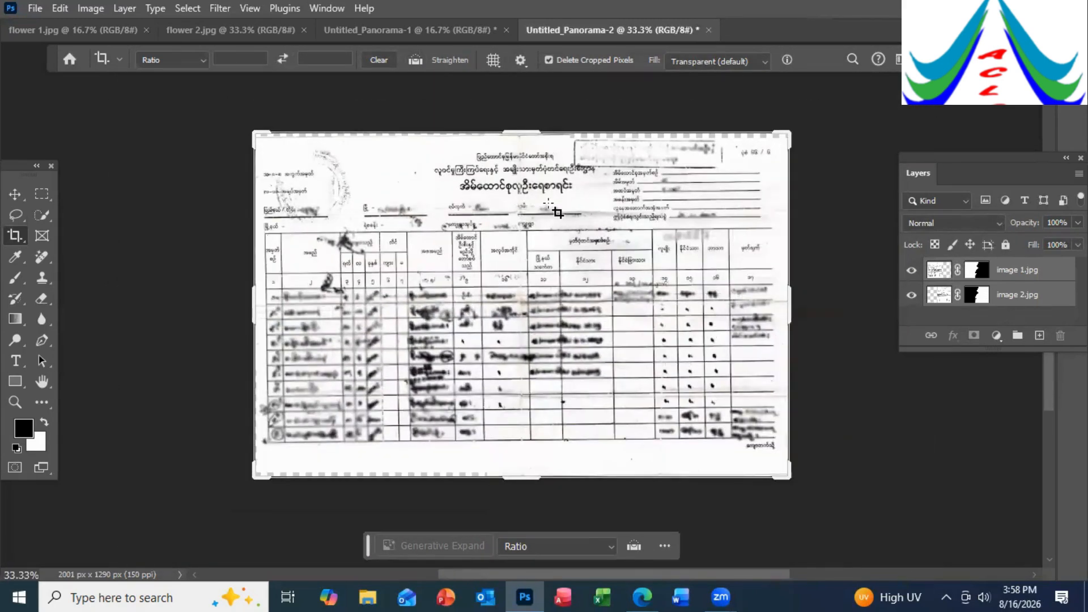
Crop the transparent strips off the upper and lower edges of the merged form, making the image 1257 px high.
left_click_drag(518, 131, 520, 136)
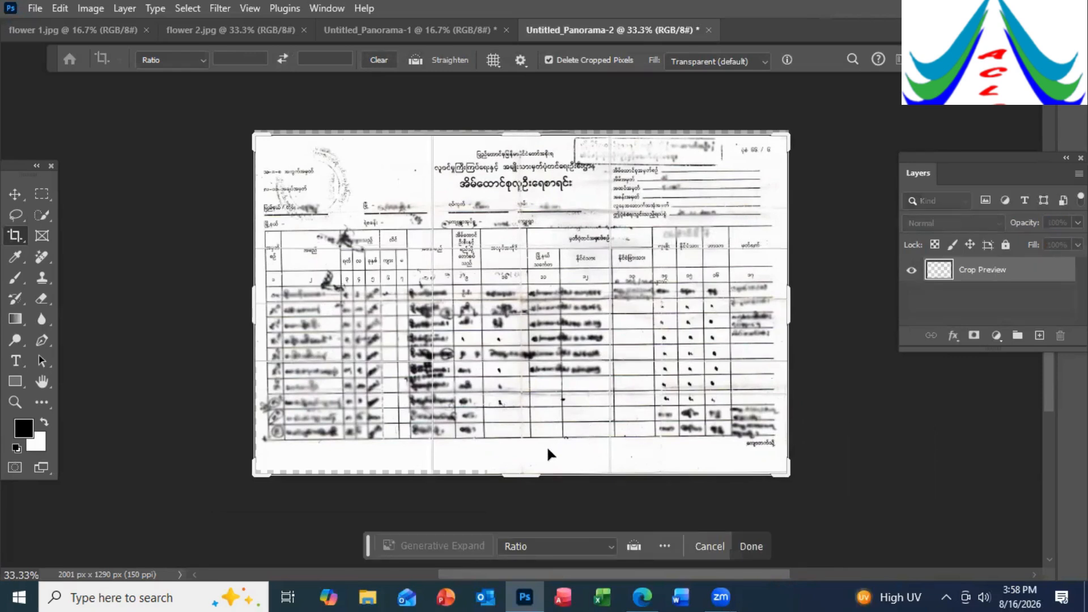
left_click_drag(526, 478, 447, 434)
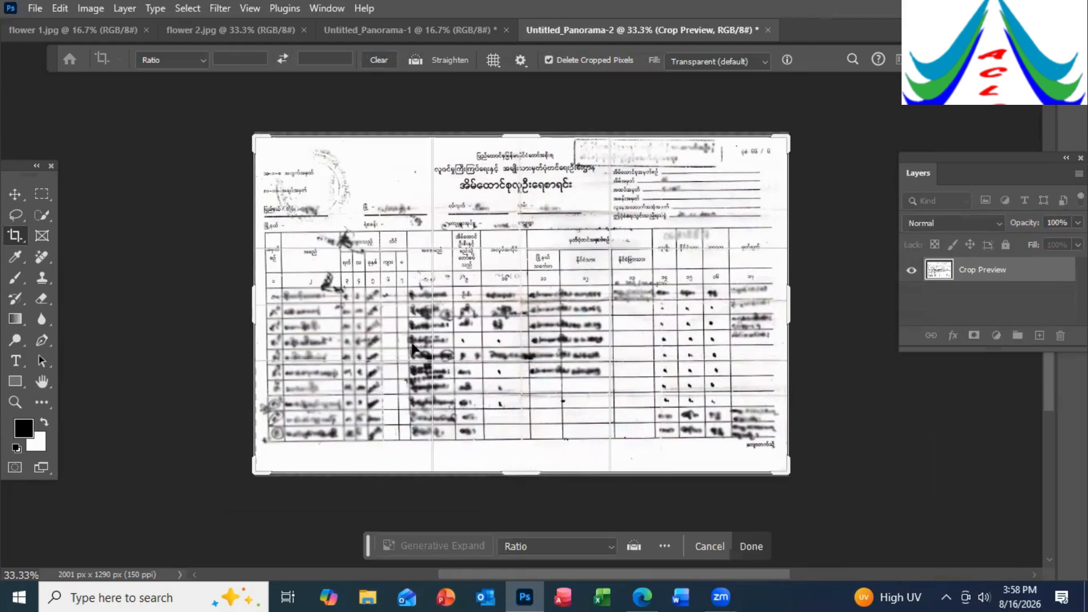
key("Return")
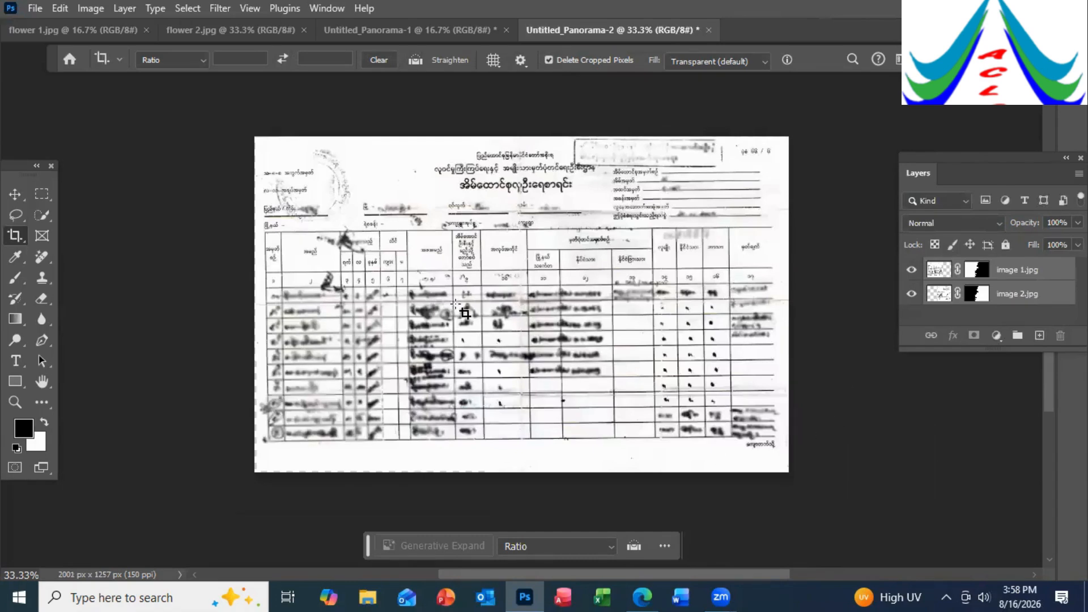
Save a JPEG copy of the merged form as merge in the Image folder, with quality 2 (Low) and Progressive format with 3 scans.
left_click(35, 8)
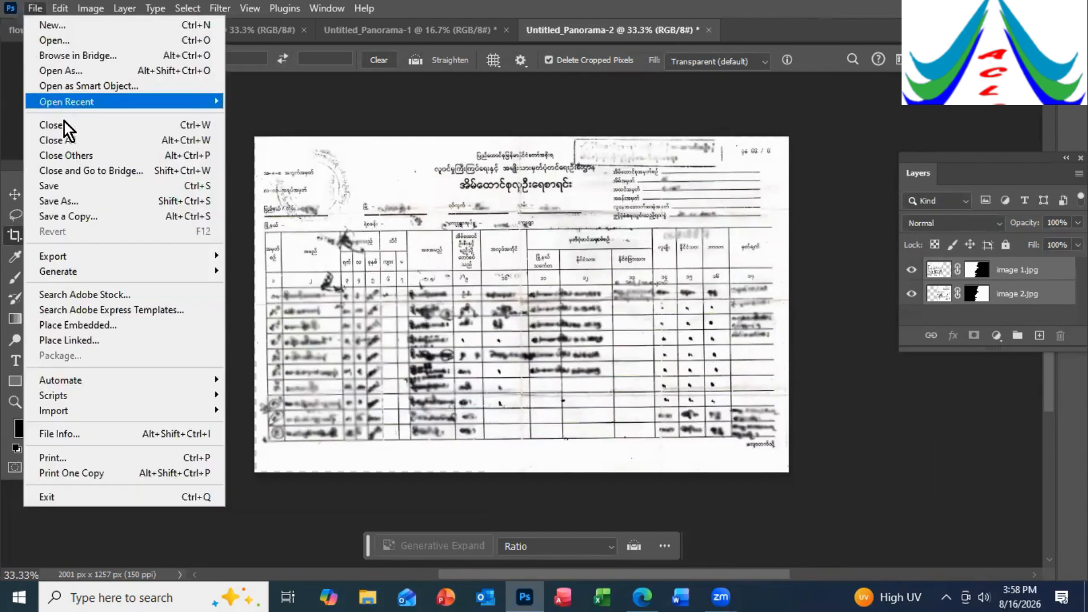
left_click(90, 217)
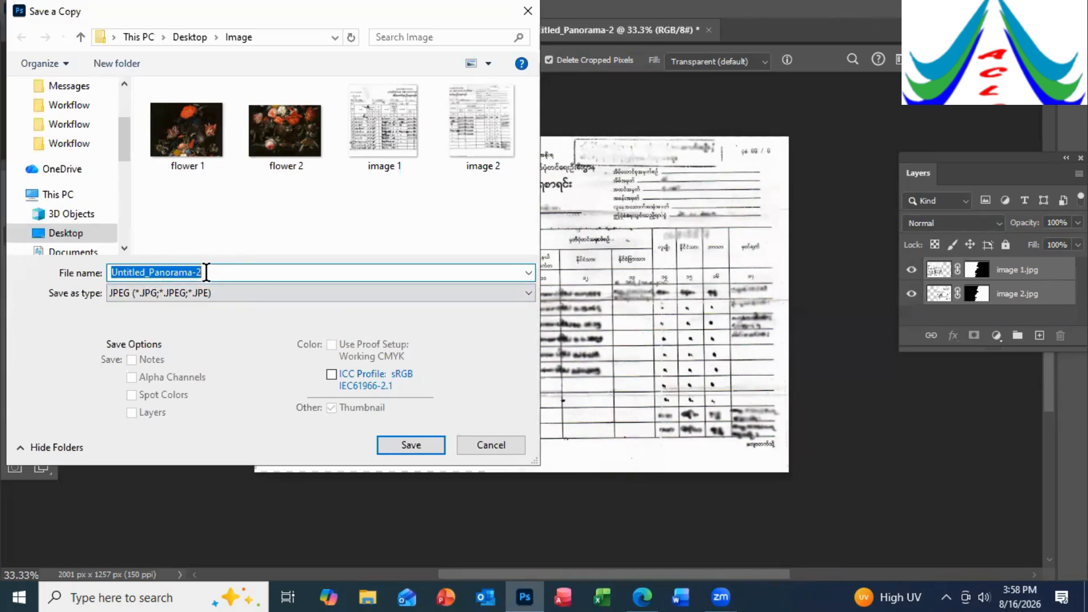
type("merge")
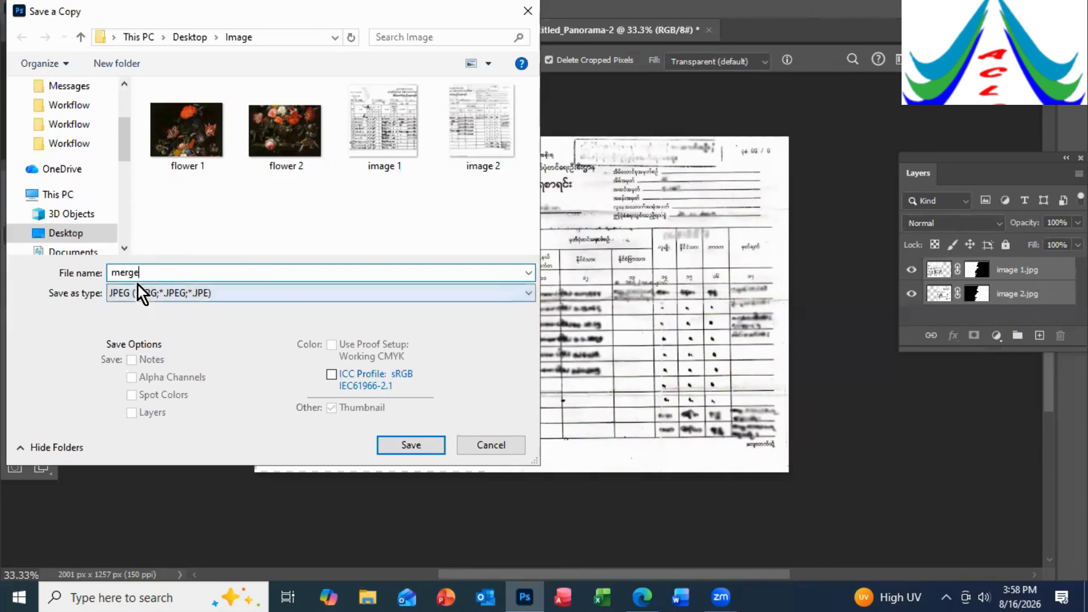
left_click(402, 447)
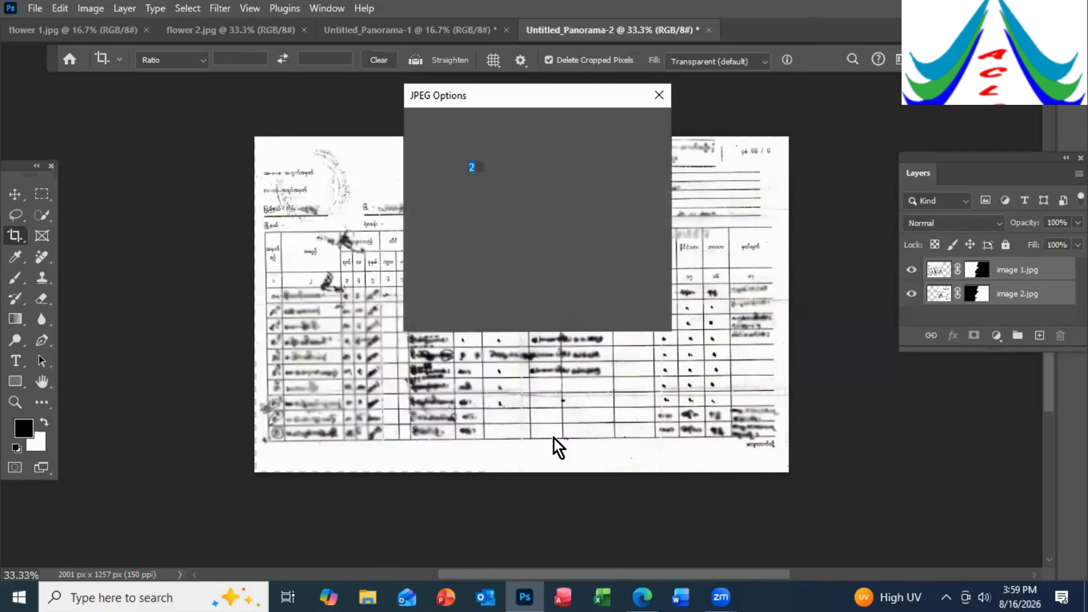
left_click(631, 125)
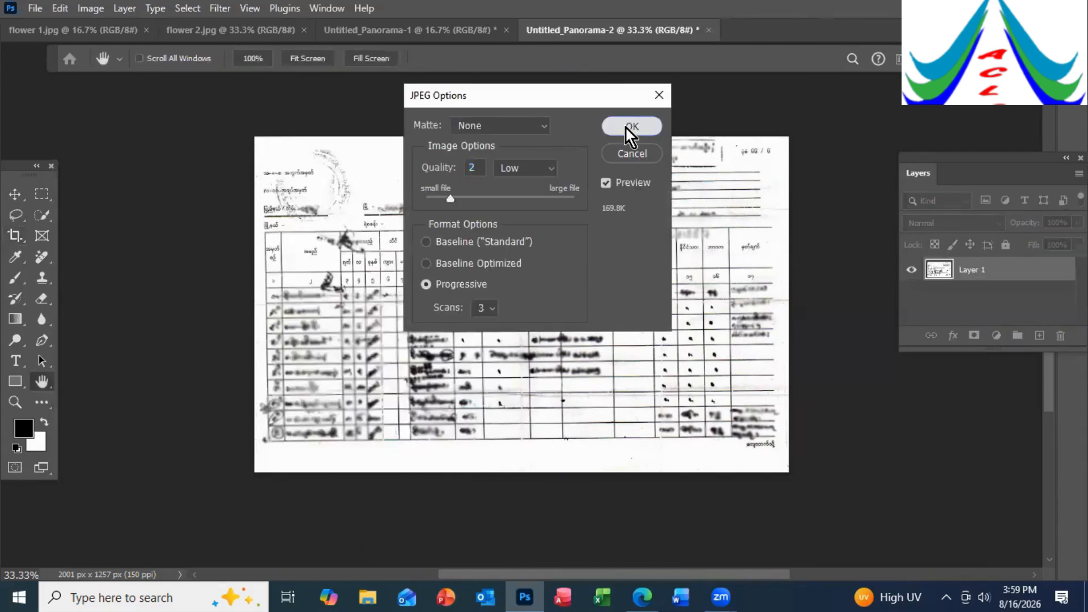